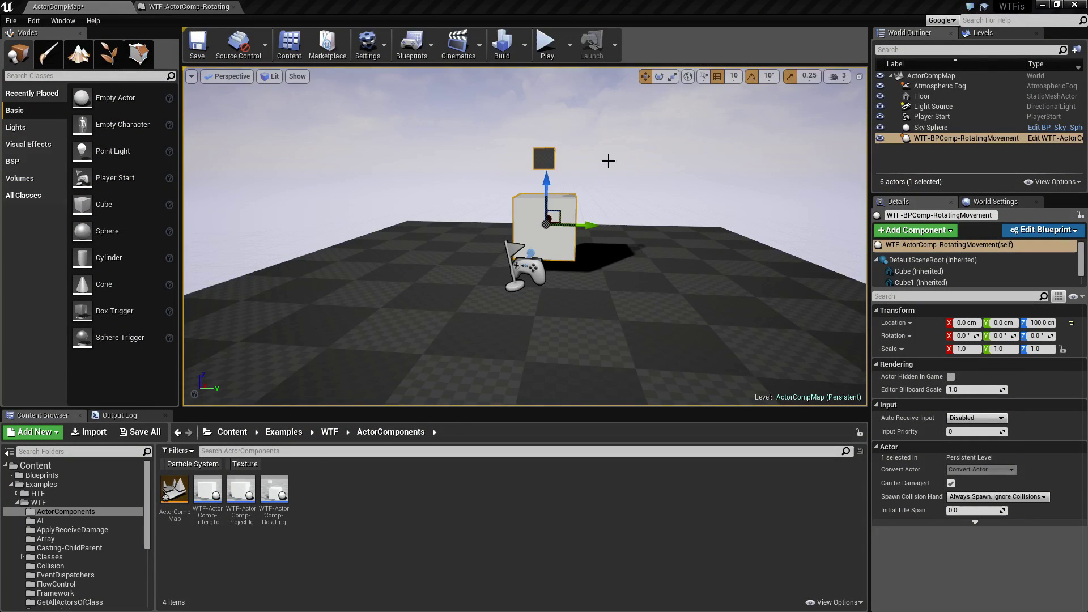
Play-test the level, take control of the game view, then stop the play test.
{"action": "left_click", "coordinate": [546, 45]}
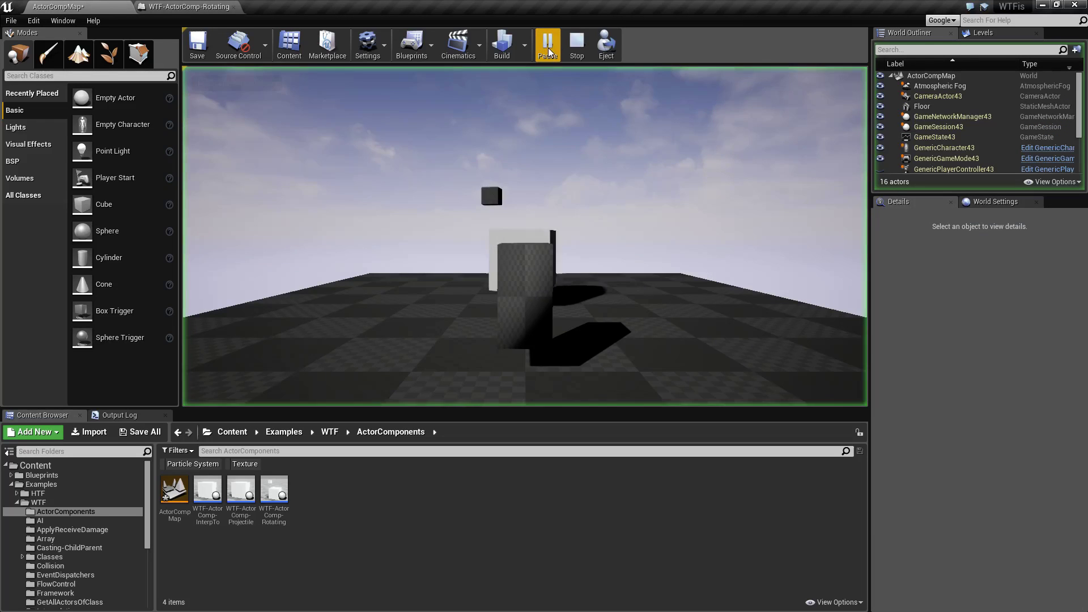
{"action": "left_click", "coordinate": [529, 183]}
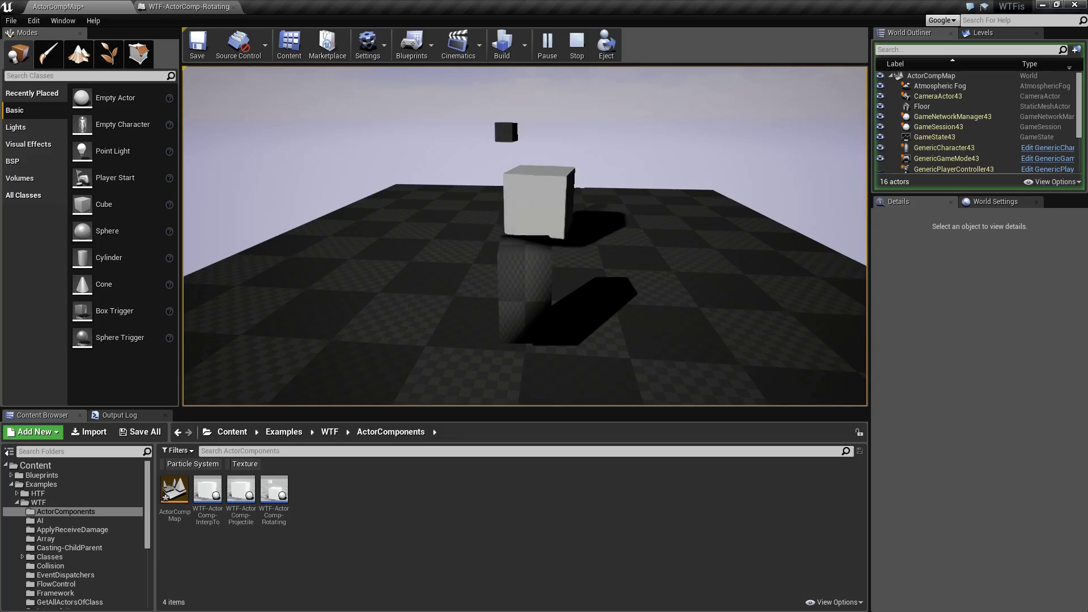
{"action": "key", "text": "Escape"}
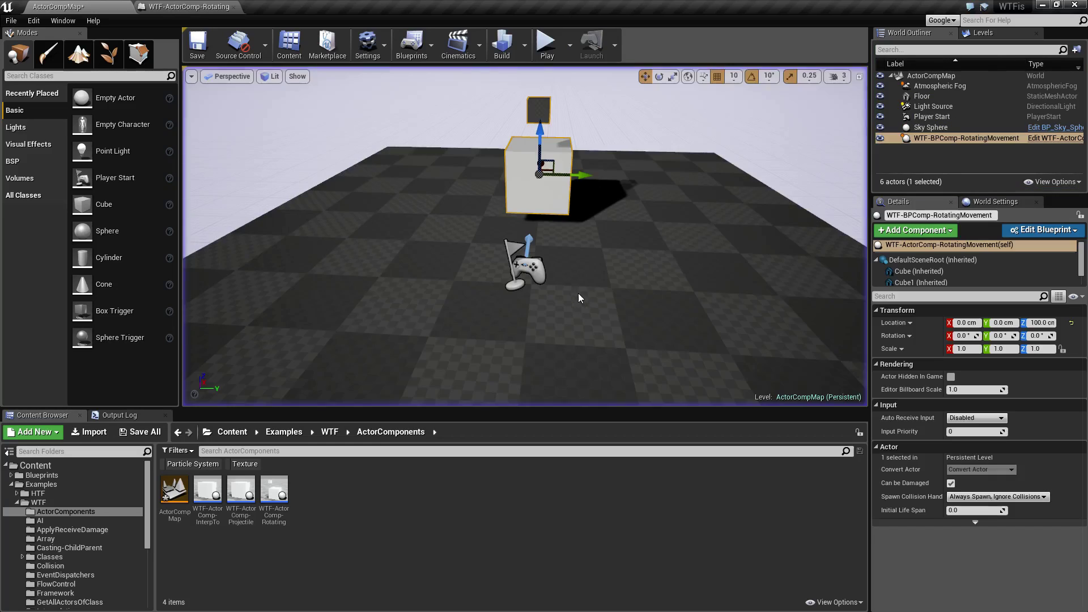
Open the WTF-ActorComp-RotatingMovement Blueprint in its Viewport and select the RotatingMovement component.
{"action": "left_click", "coordinate": [269, 490]}
{"action": "double_click", "coordinate": [268, 490]}
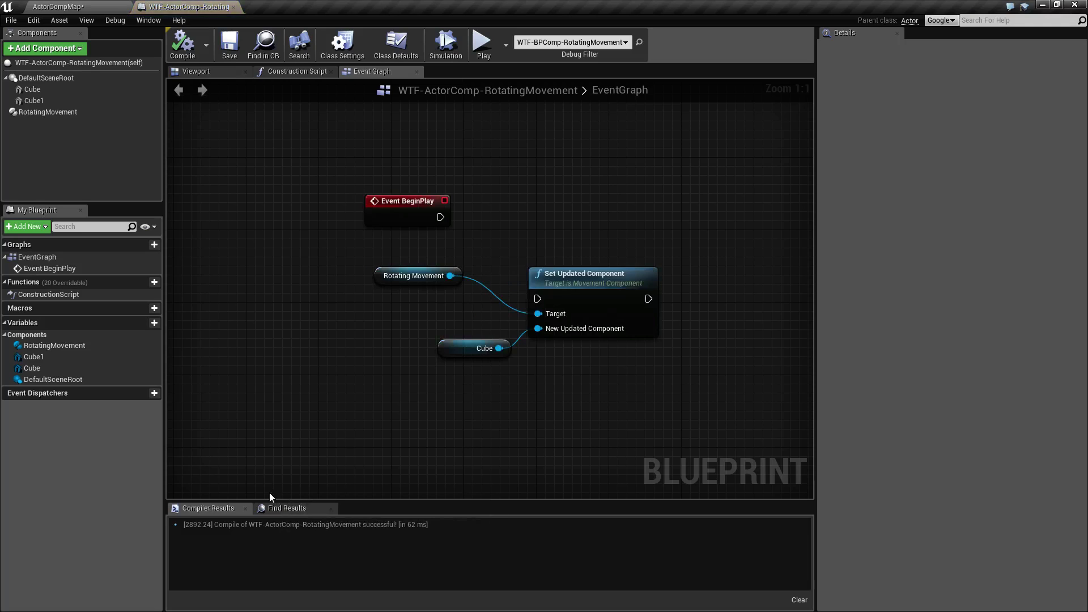
{"action": "left_click", "coordinate": [207, 73]}
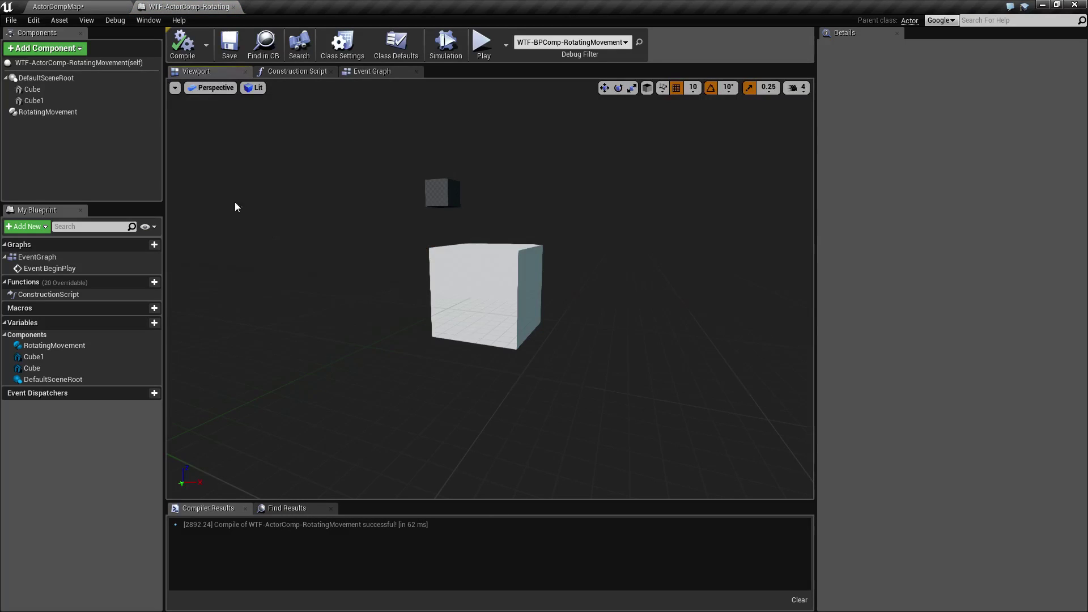
{"action": "left_click", "coordinate": [43, 113]}
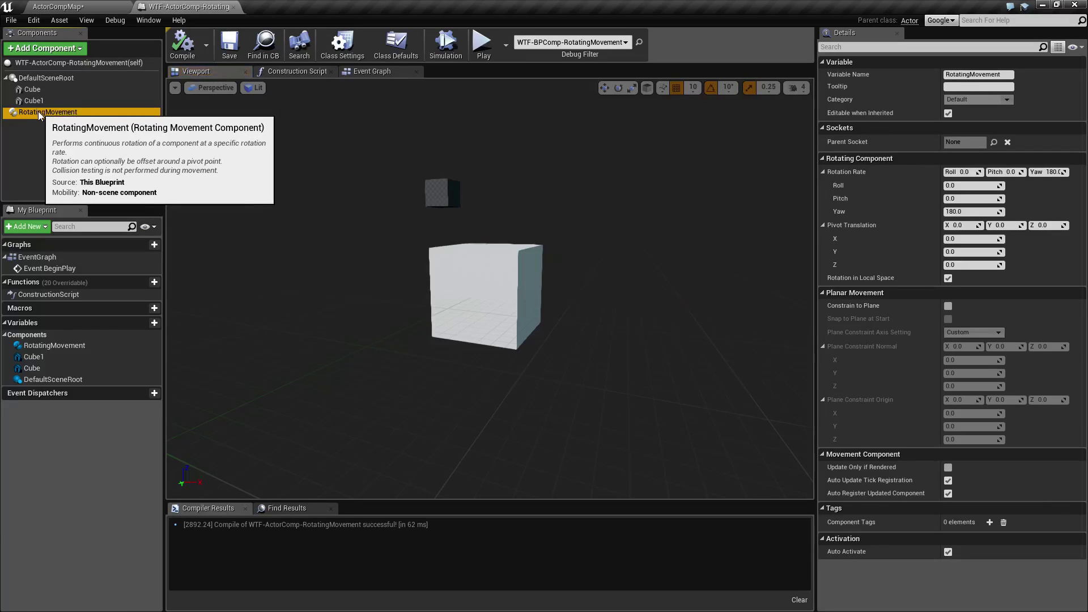
Browse the Add Component type list and close it without adding anything.
{"action": "left_click", "coordinate": [67, 49]}
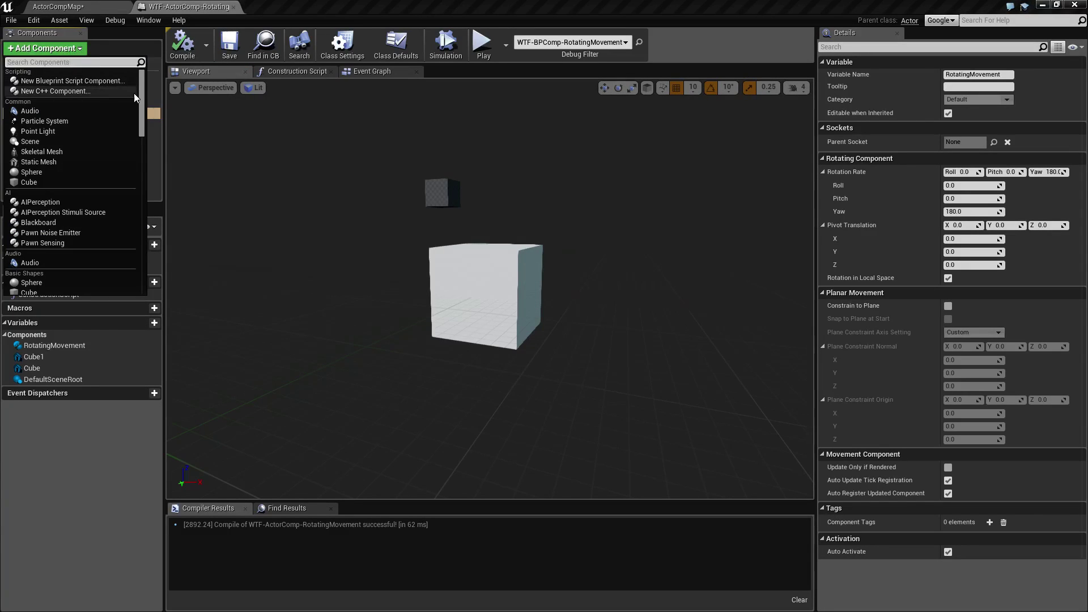
{"action": "scroll", "coordinate": [134, 136], "scroll_direction": "down", "scroll_amount": 10}
{"action": "scroll", "coordinate": [133, 174], "scroll_direction": "down", "scroll_amount": 1}
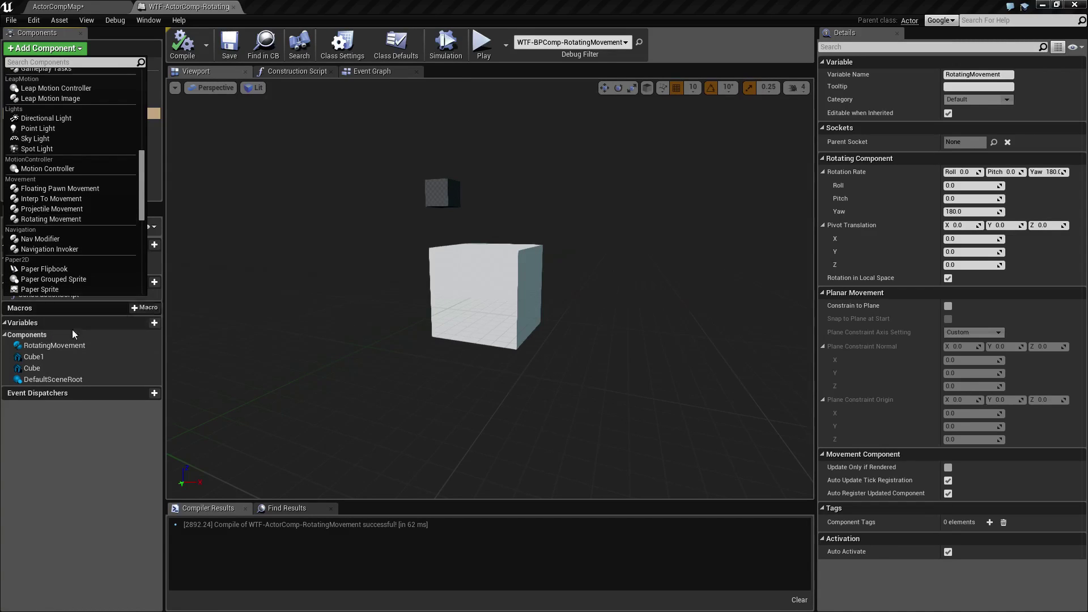
{"action": "left_click", "coordinate": [106, 471]}
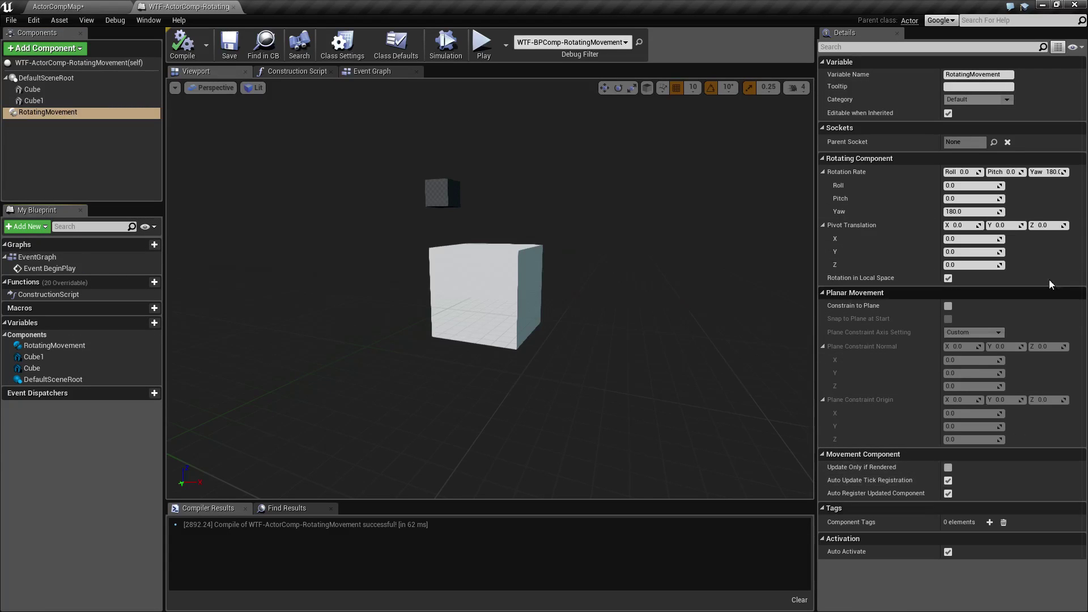
Inspect the Yaw 180 rotation rate, collapsing and re-expanding Rotation Rate and Pivot Translation.
{"action": "left_click", "coordinate": [1051, 172]}
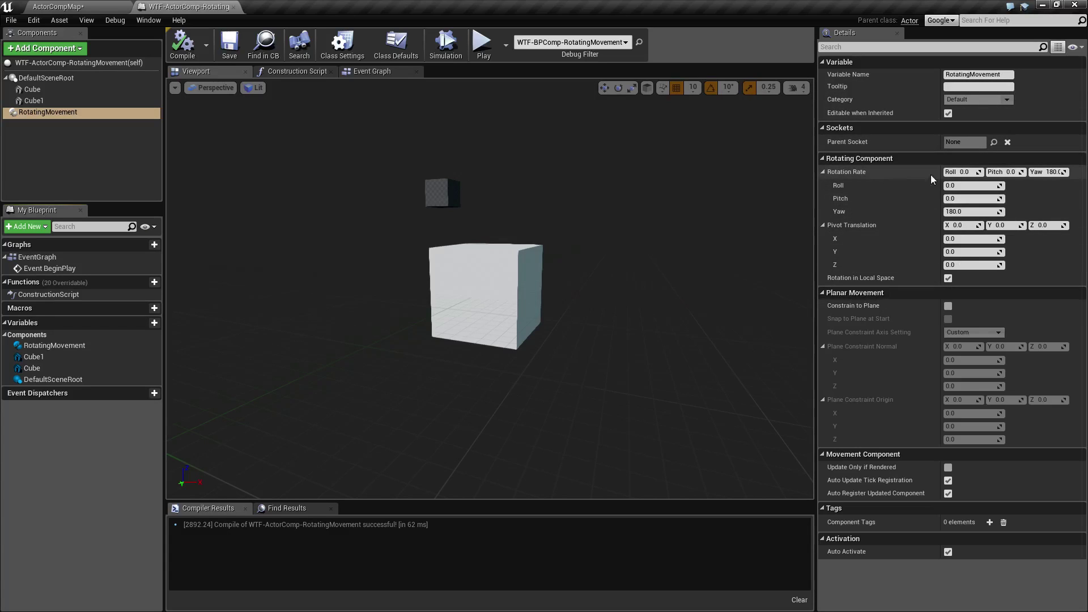
{"action": "left_click", "coordinate": [824, 172]}
{"action": "left_click", "coordinate": [822, 188]}
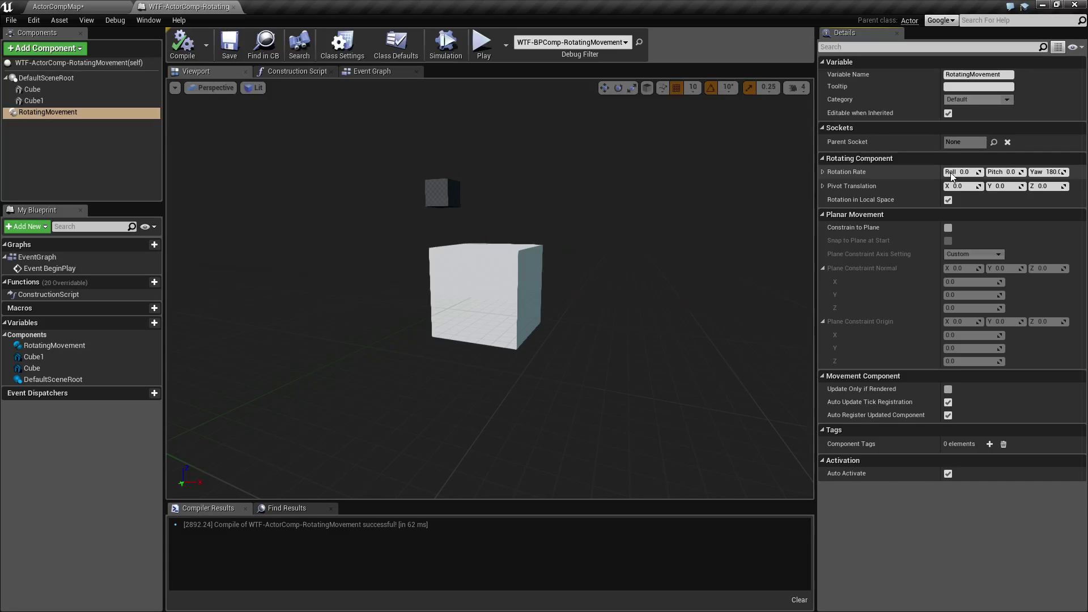
{"action": "left_click", "coordinate": [823, 172]}
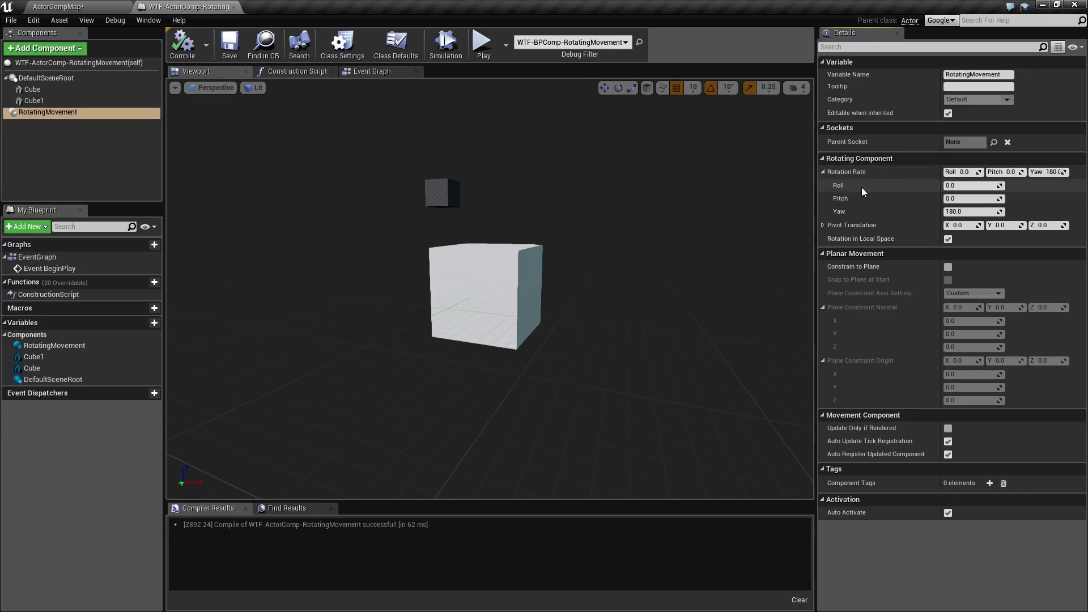
Widen the Details panel, scrub the Pitch rotation rate, then reset Pitch to 0.
{"action": "left_click_drag", "start_coordinate": [815, 210], "coordinate": [785, 210]}
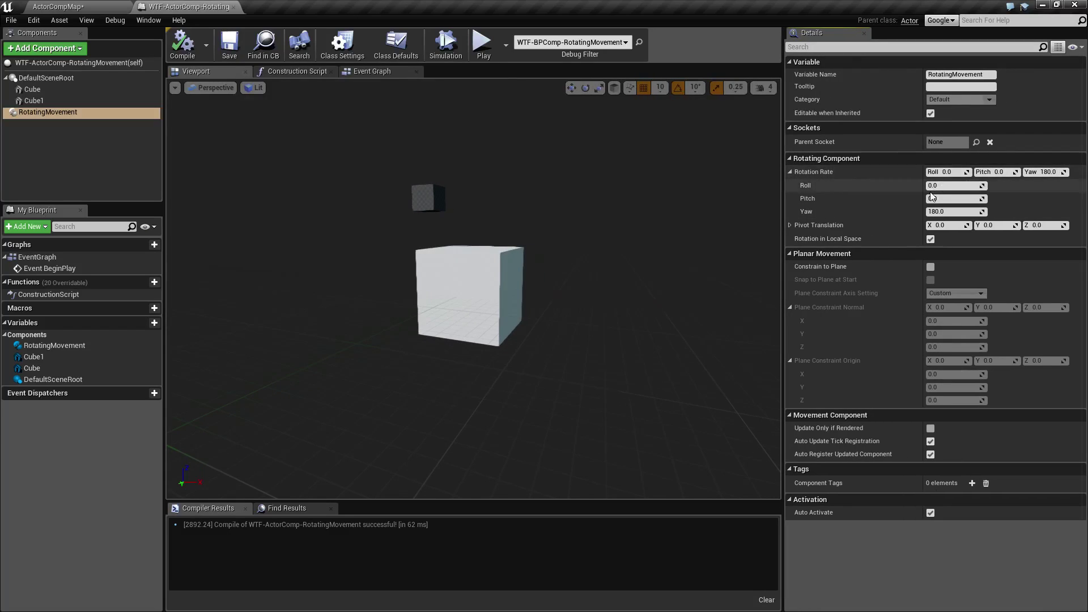
{"action": "left_click_drag", "start_coordinate": [933, 196], "coordinate": [889, 190]}
{"action": "left_click", "coordinate": [960, 199]}
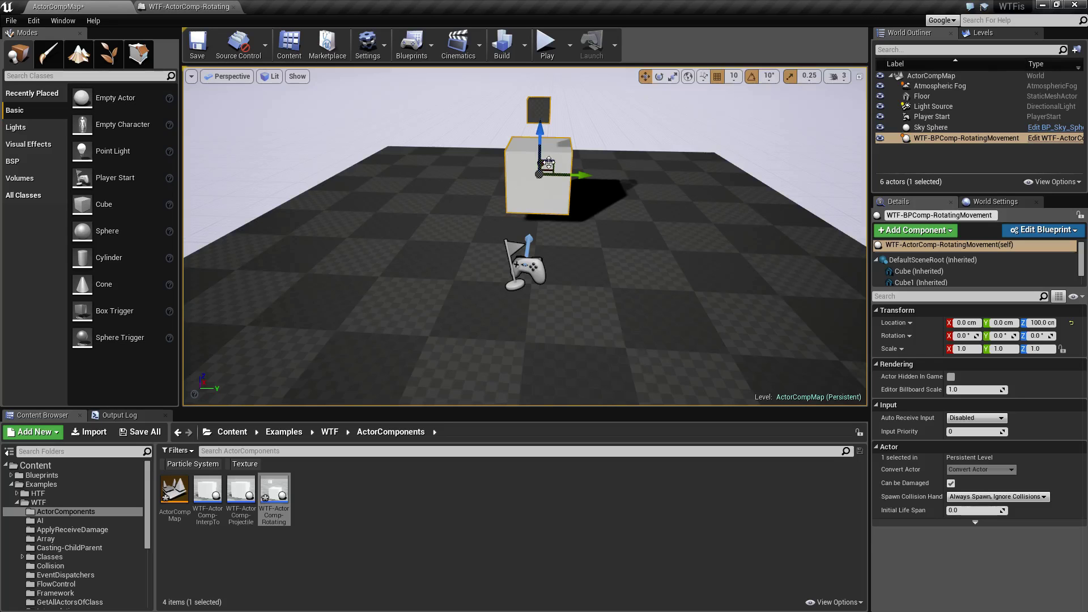
Fly the level camera close to the cube, then bring back the WTF-ActorComp-Rotating Blueprint editor.
{"action": "right_click_drag", "start_coordinate": [613, 229], "coordinate": [613, 229]}
{"action": "right_click_drag", "start_coordinate": [520, 273], "coordinate": [520, 273]}
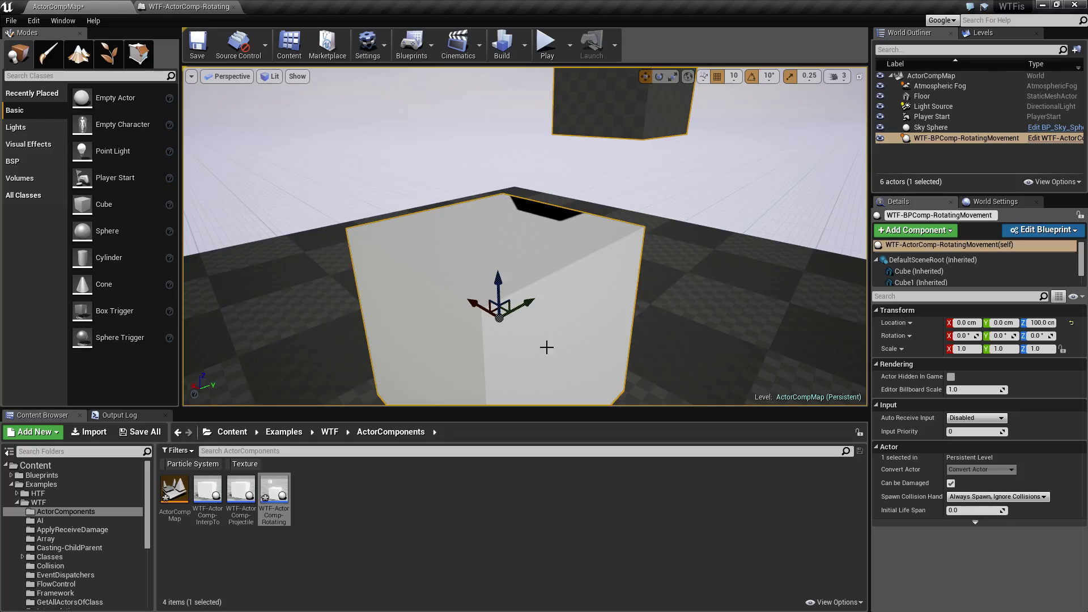
{"action": "left_click", "coordinate": [190, 7]}
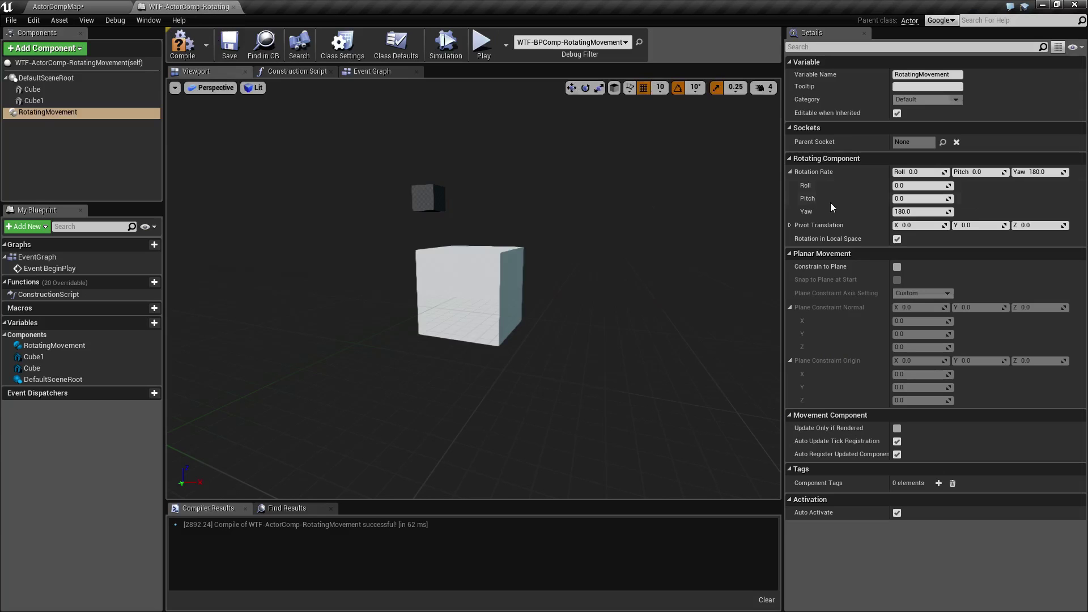
Set the rotation rate to Yaw 0, Roll 360 and play-test the spin.
{"action": "left_click", "coordinate": [1041, 173]}
{"action": "left_click", "coordinate": [925, 172]}
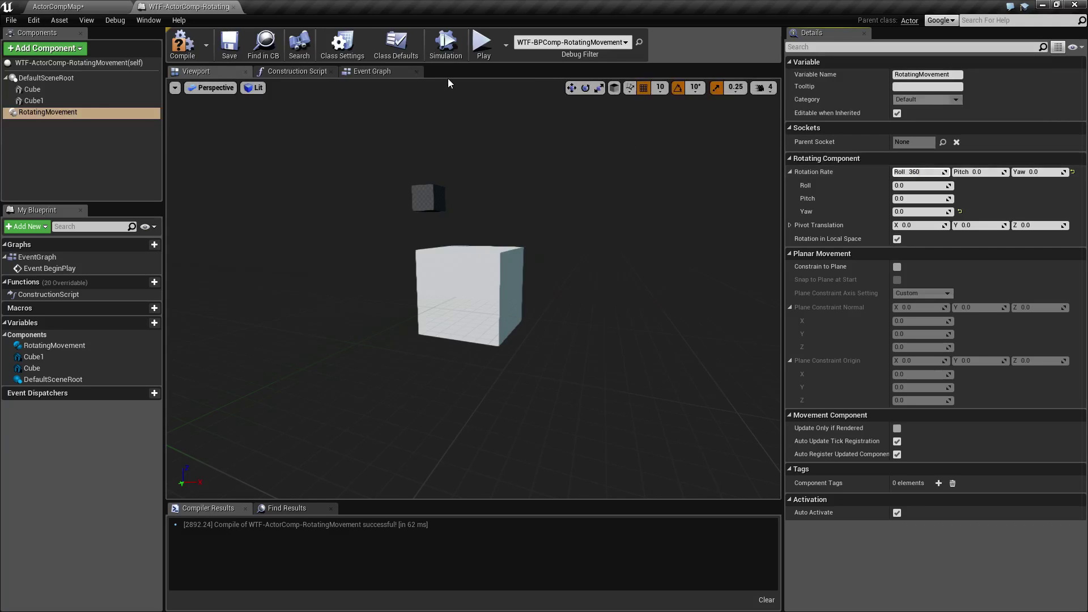
{"action": "left_click", "coordinate": [482, 44]}
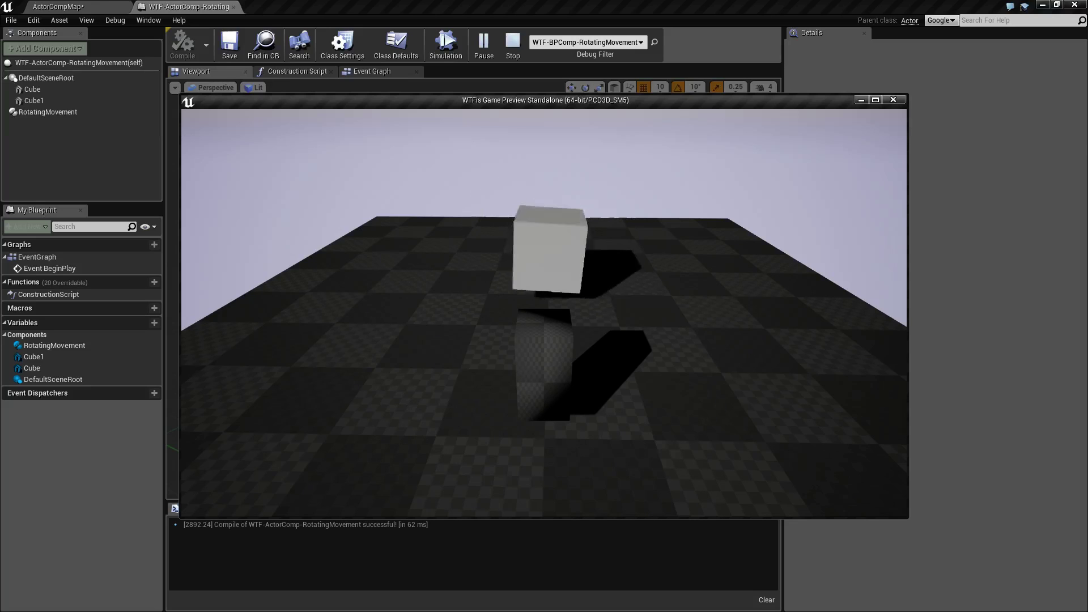
{"action": "key", "text": "Escape"}
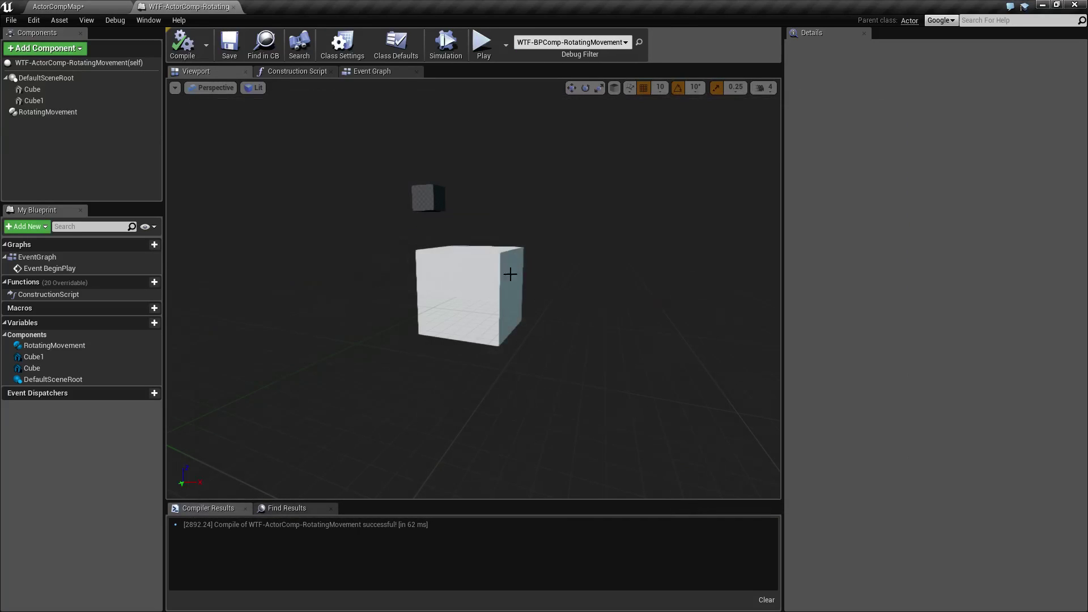
Change RotatingMovement's rotation rate to Roll 0 and Yaw 90.
{"action": "left_click", "coordinate": [82, 113]}
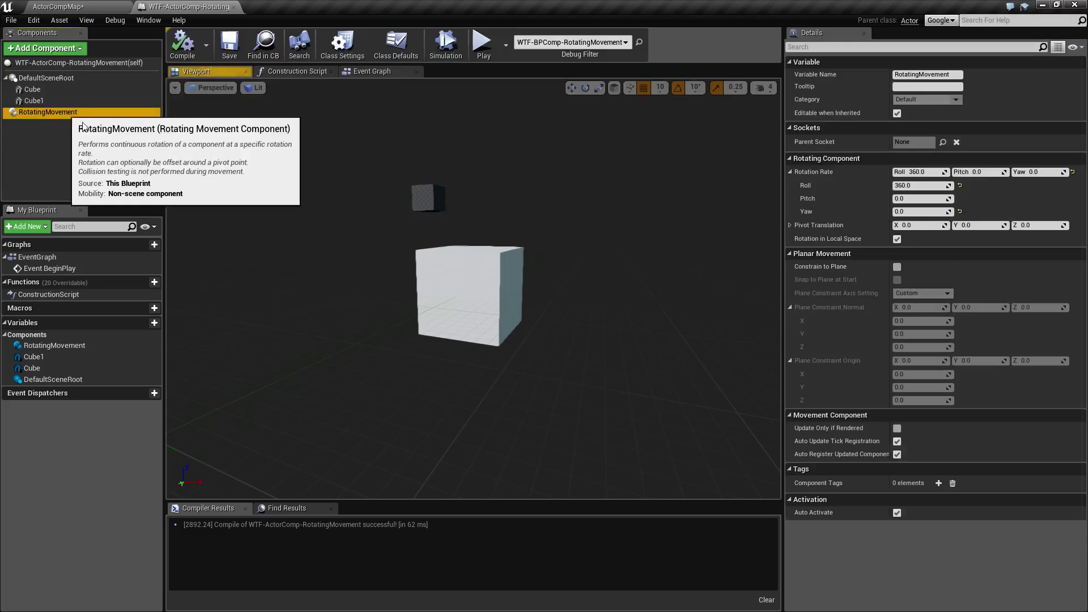
{"action": "left_click", "coordinate": [926, 173]}
{"action": "type", "text": "0"}
{"action": "key", "text": "Return"}
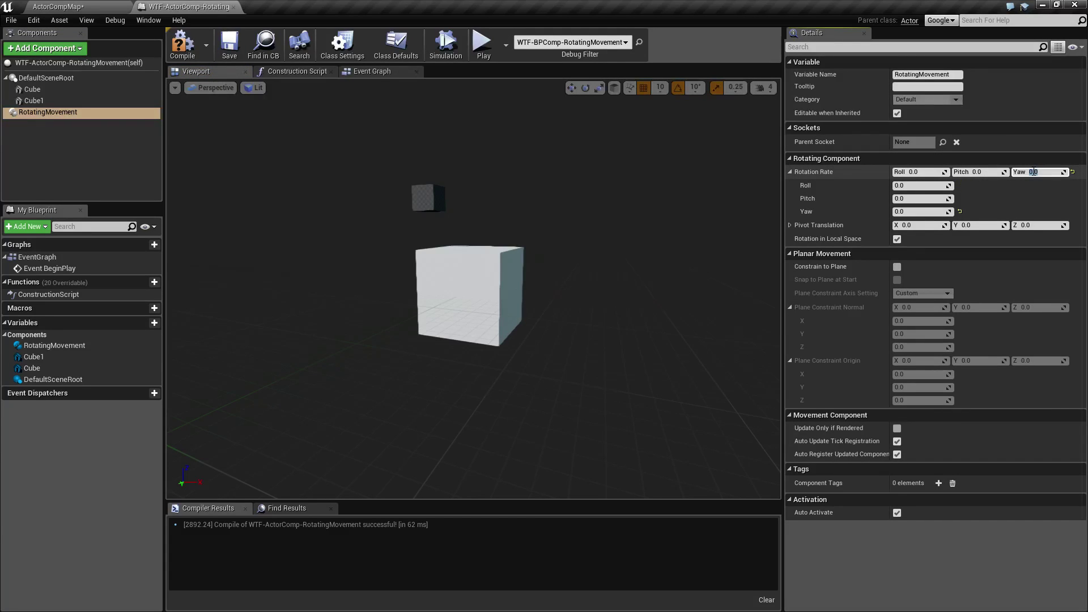
{"action": "left_click", "coordinate": [1033, 171]}
{"action": "type", "text": "90"}
{"action": "key", "text": "Tab"}
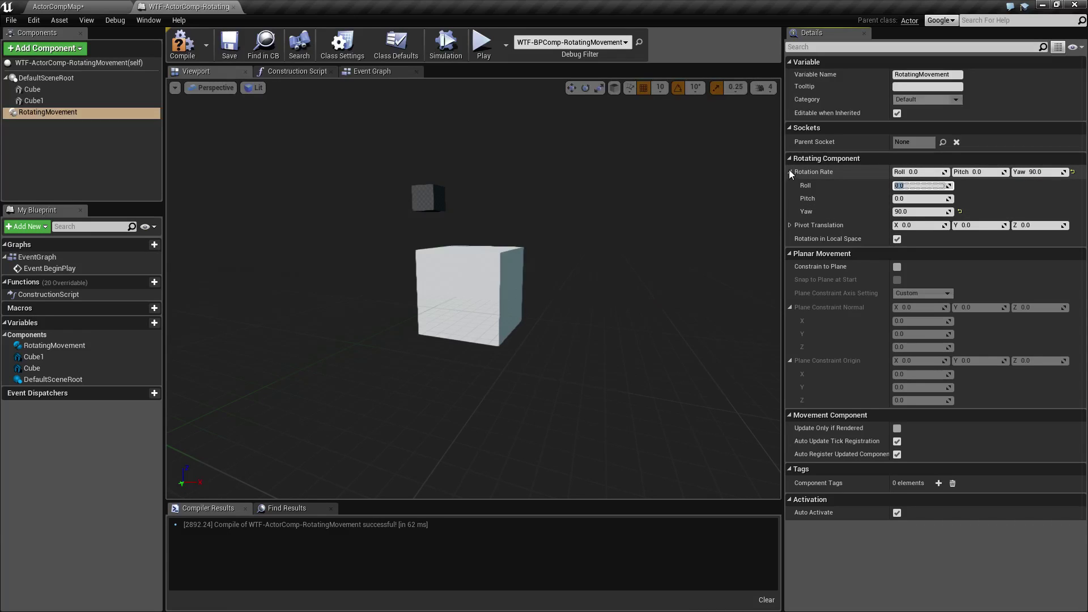
Expand Pivot Translation and inspect the DefaultSceneRoot component's settings.
{"action": "left_click", "coordinate": [791, 225]}
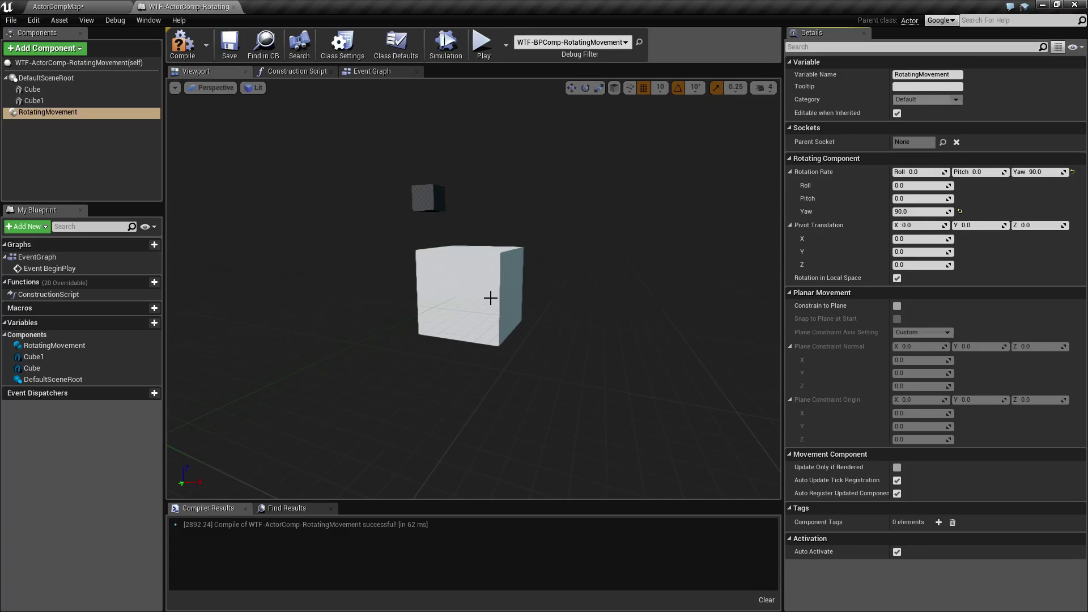
{"action": "left_click", "coordinate": [56, 76]}
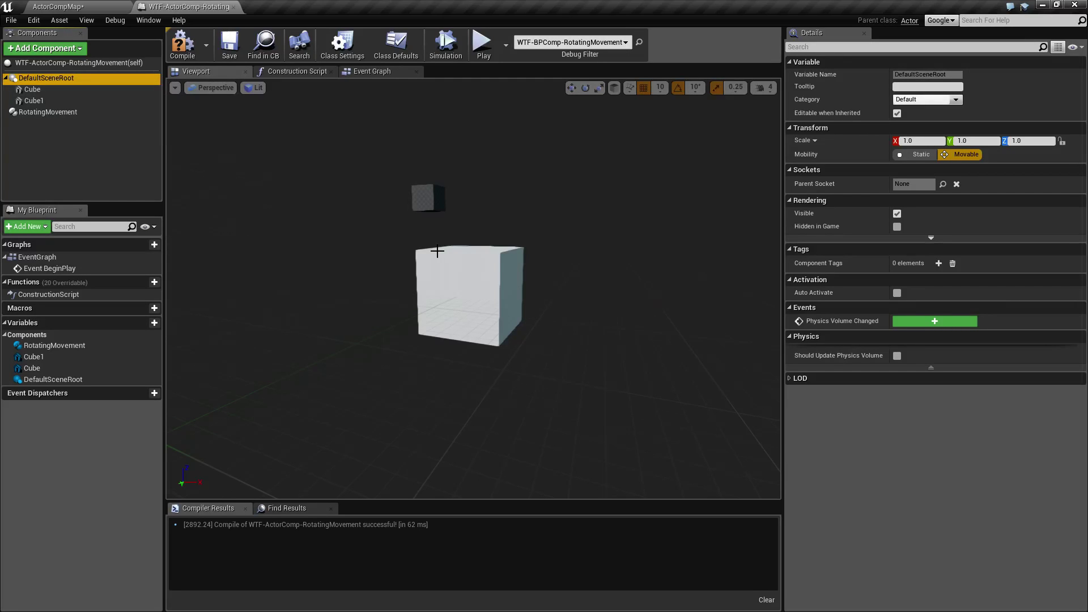
{"action": "scroll", "coordinate": [584, 356], "scroll_direction": "up", "scroll_amount": 5}
{"action": "scroll", "coordinate": [516, 218], "scroll_direction": "up", "scroll_amount": 2}
{"action": "scroll", "coordinate": [519, 210], "scroll_direction": "down", "scroll_amount": 6}
{"action": "scroll", "coordinate": [528, 187], "scroll_direction": "up", "scroll_amount": 4}
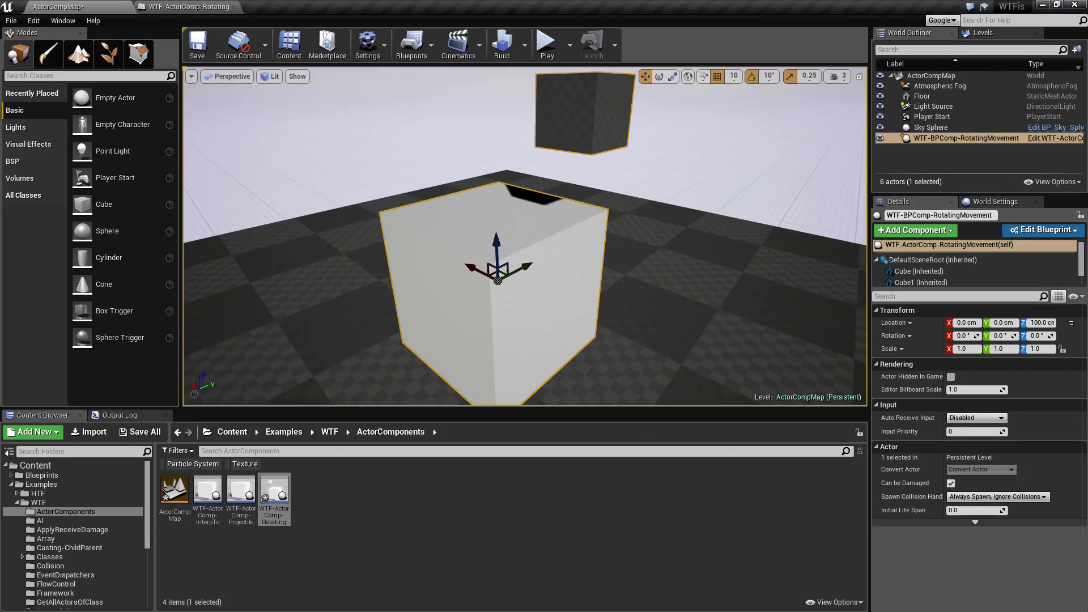
Raise the rotating actor from Z 0 to 90 cm, then show its Blueprint's RotatingMovement settings.
{"action": "left_click", "coordinate": [1071, 323]}
{"action": "right_click_drag", "start_coordinate": [525, 237], "coordinate": [577, 170]}
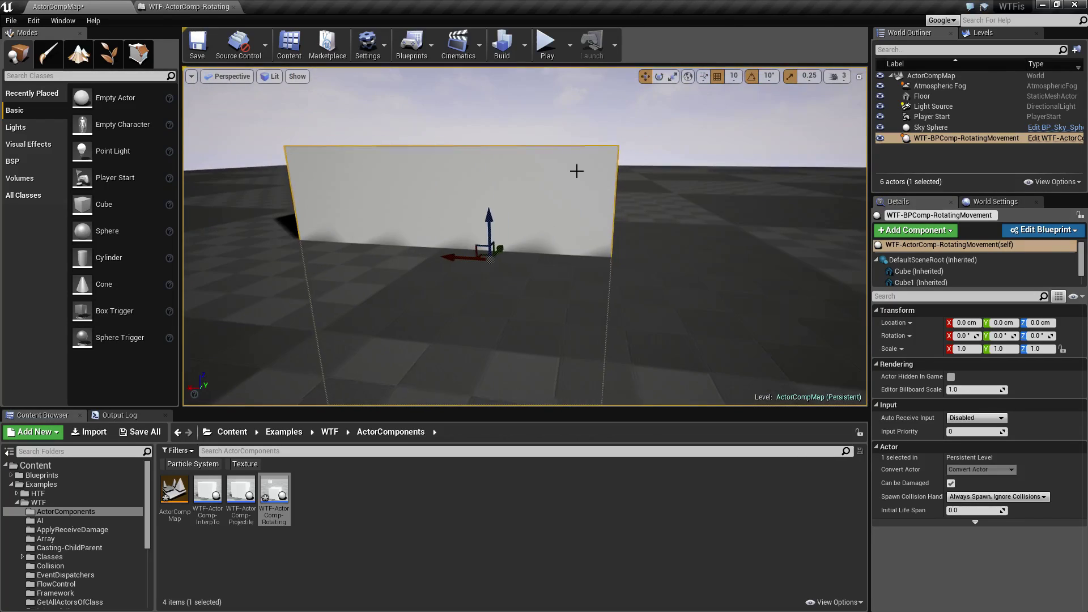
{"action": "mouse_move", "coordinate": [687, 311]}
{"action": "right_mouse_down"}
{"action": "mouse_move", "coordinate": [623, 300]}
{"action": "mouse_move", "coordinate": [683, 305]}
{"action": "right_mouse_up"}
{"action": "left_click_drag", "start_coordinate": [588, 255], "coordinate": [588, 139]}
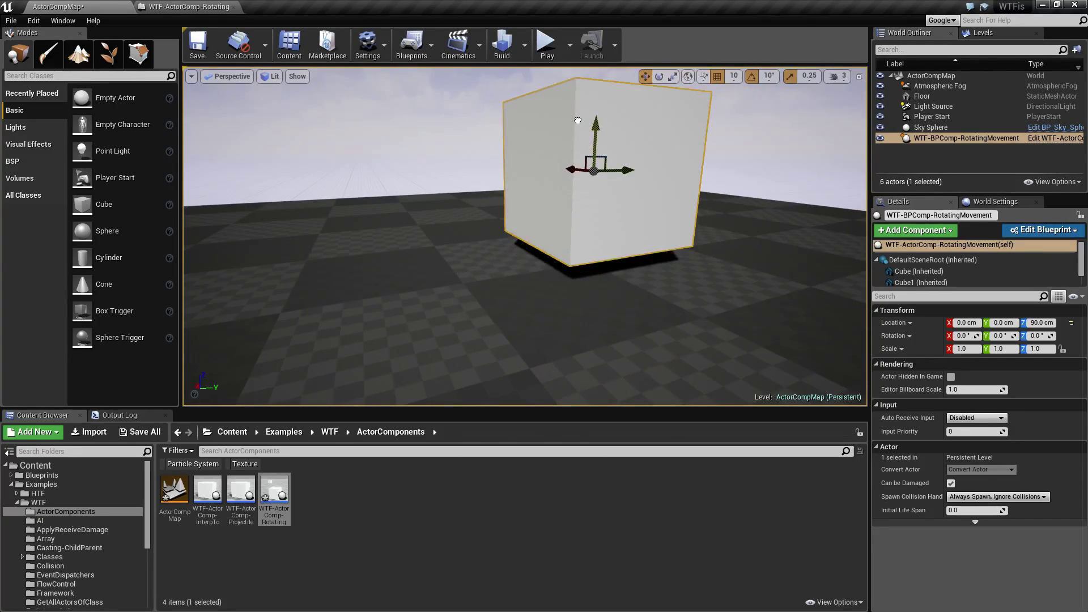
{"action": "right_click_drag", "start_coordinate": [588, 139], "coordinate": [575, 167]}
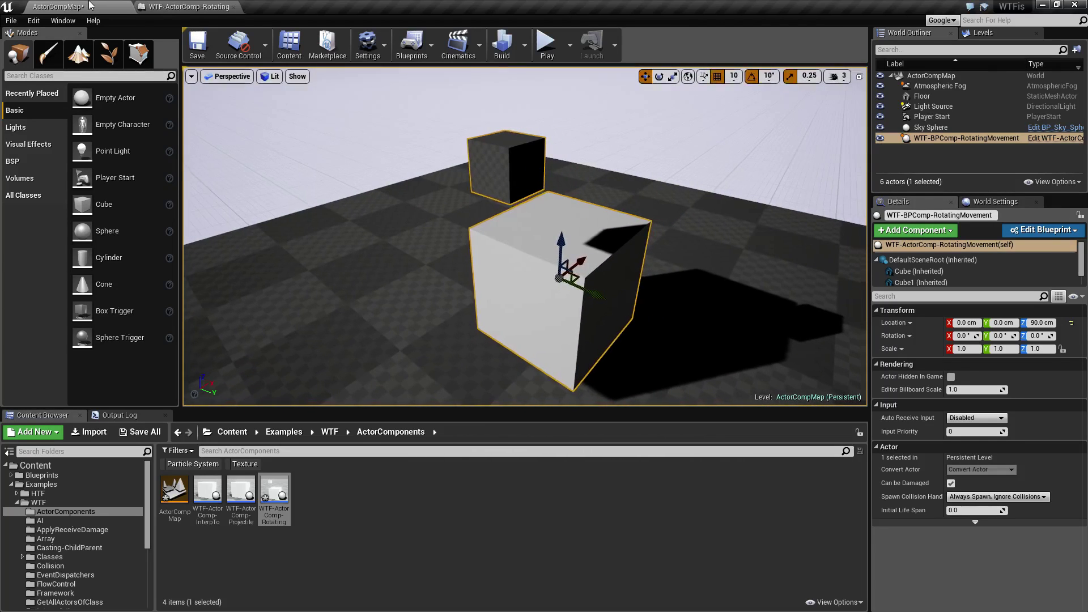
{"action": "left_click", "coordinate": [161, 5]}
{"action": "left_click", "coordinate": [48, 112]}
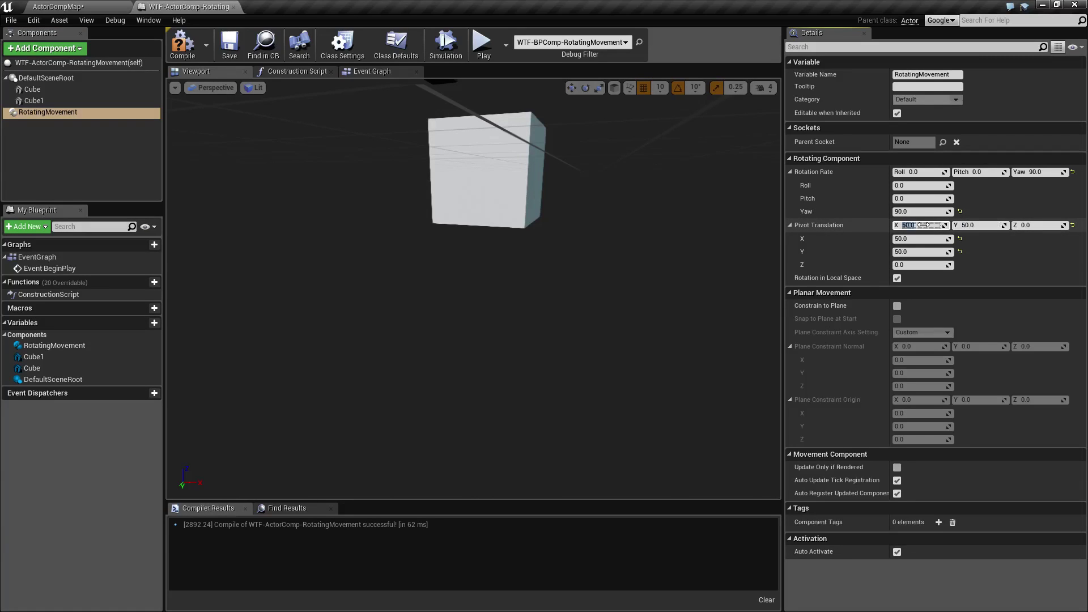
Orbit the Blueprint preview to look down at both cubes.
{"action": "right_click_drag", "start_coordinate": [675, 230], "coordinate": [604, 255]}
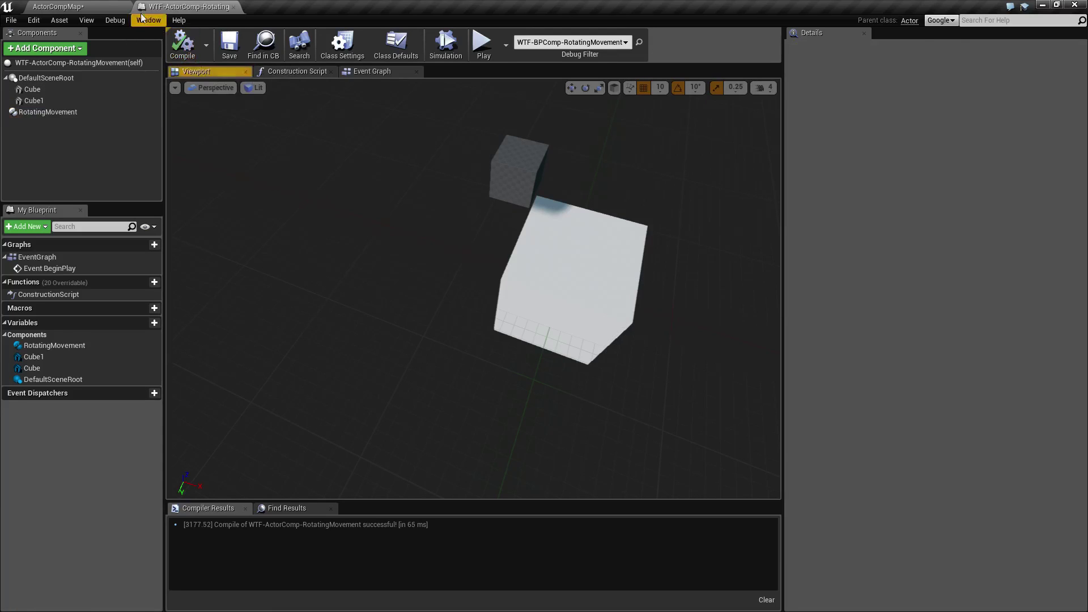
Play ActorCompMap to watch the offset-pivot spin, stop, and return to the Blueprint.
{"action": "left_click", "coordinate": [56, 7]}
{"action": "left_click", "coordinate": [546, 44]}
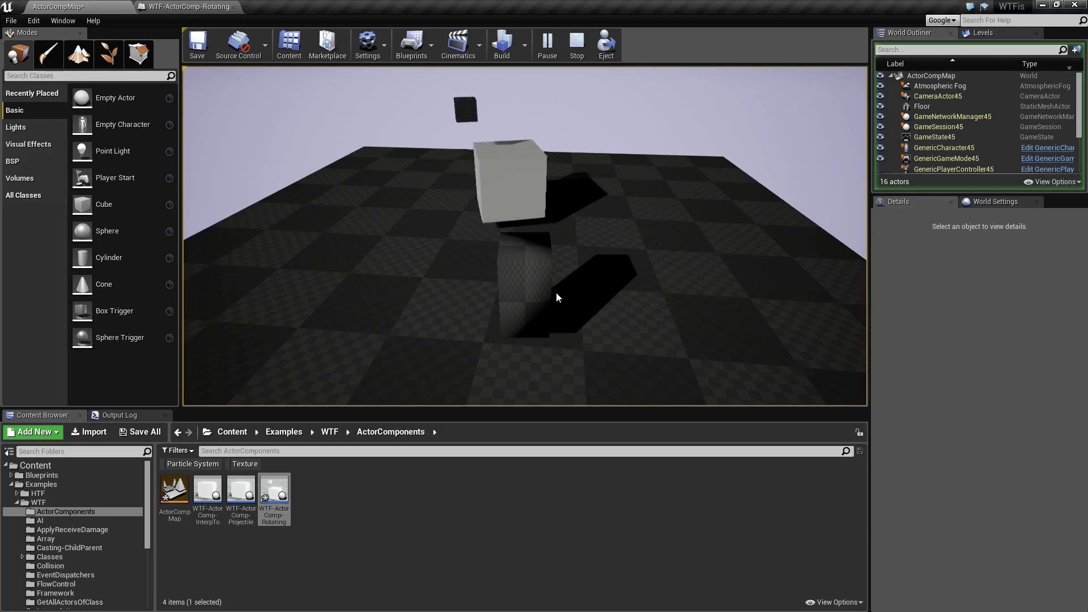
{"action": "key", "text": "Escape"}
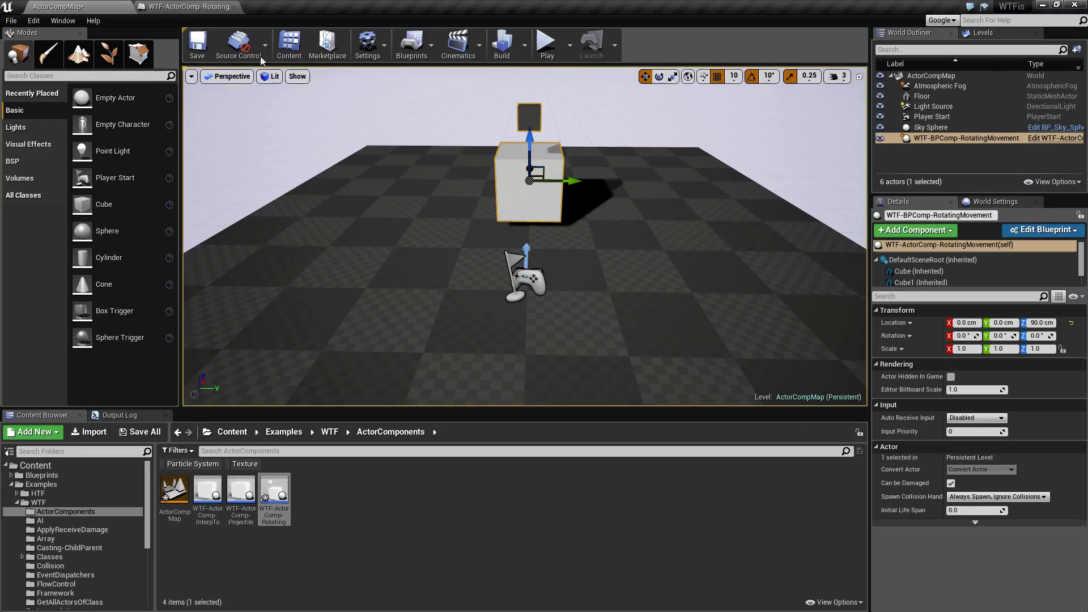
{"action": "left_click", "coordinate": [187, 7]}
Compare RotatingMovement and scene root settings, collapsing Pivot Translation and Rotation Rate.
{"action": "left_click", "coordinate": [39, 113]}
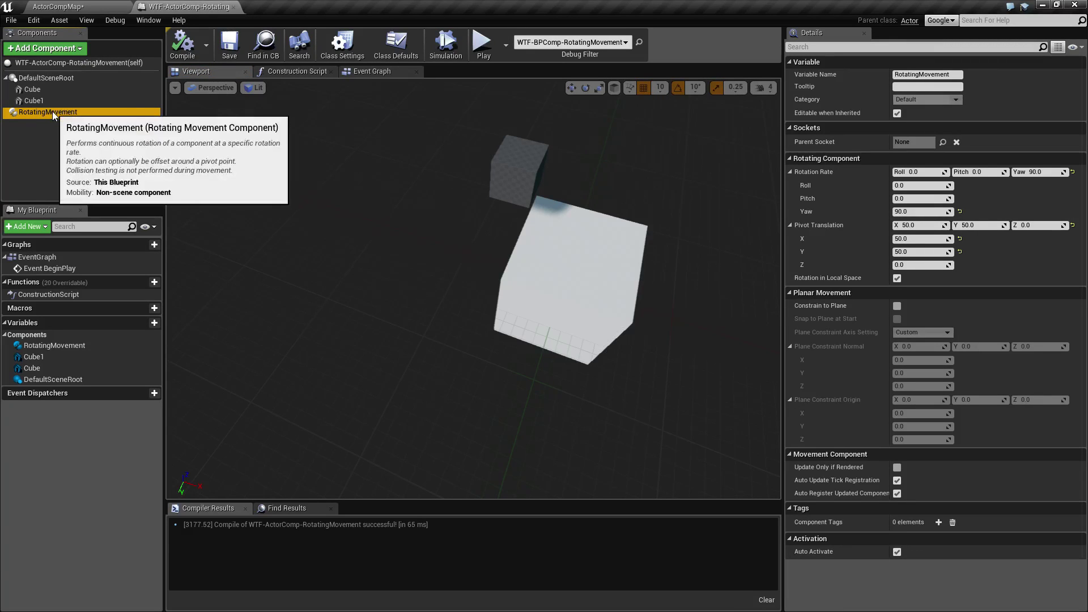
{"action": "left_click", "coordinate": [46, 79]}
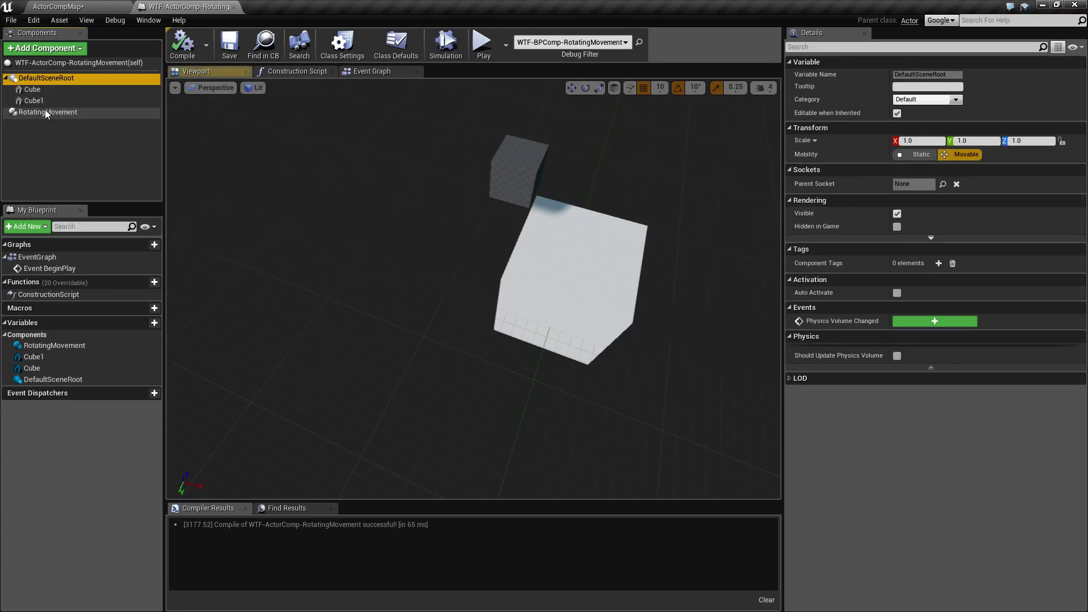
{"action": "left_click", "coordinate": [45, 111]}
{"action": "left_click", "coordinate": [48, 79]}
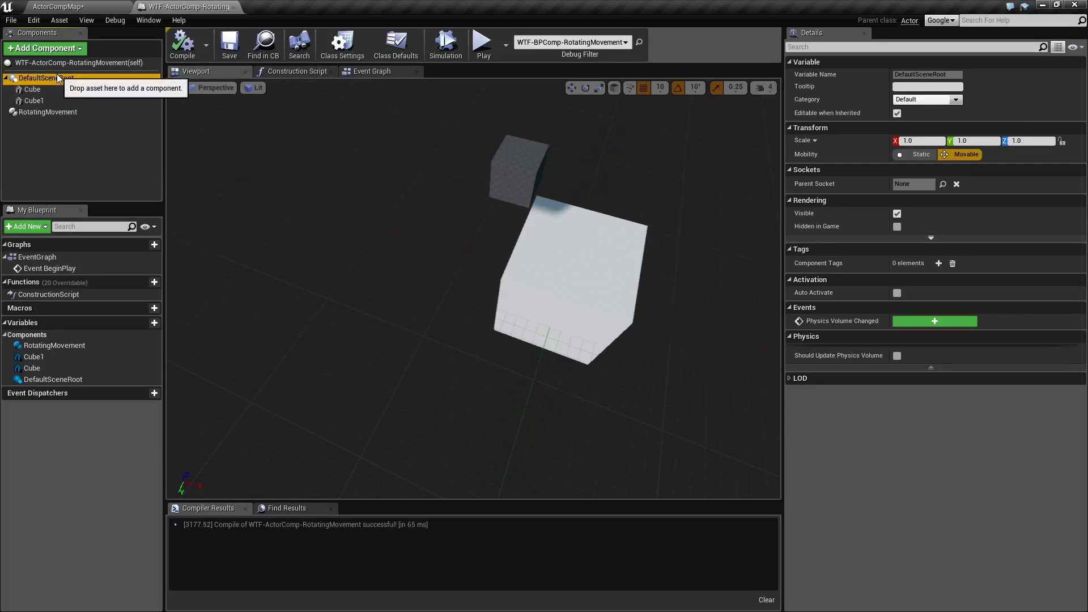
{"action": "left_click", "coordinate": [64, 113]}
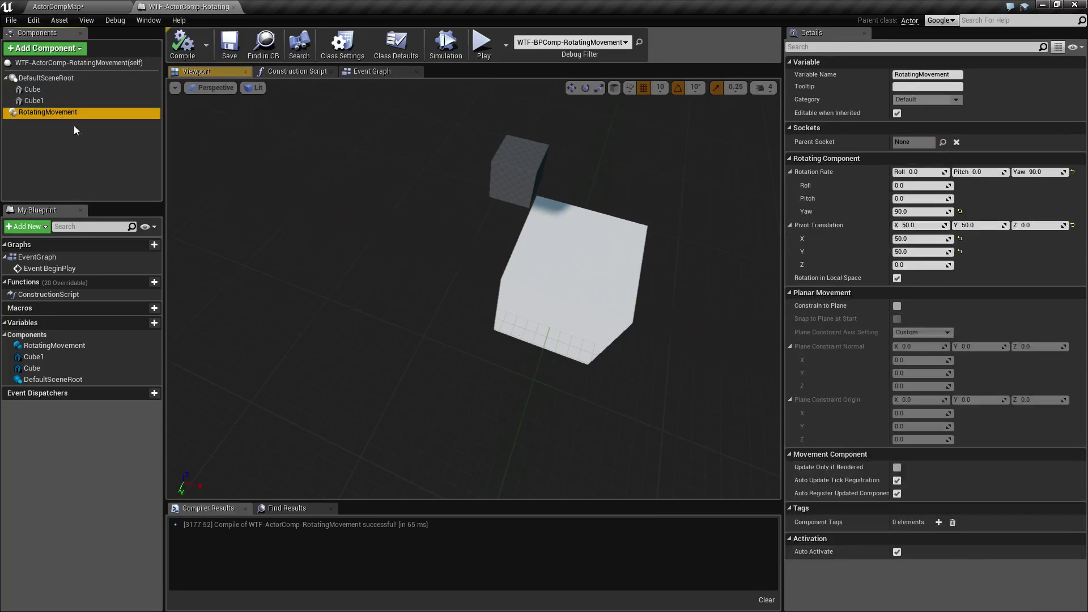
{"action": "left_click", "coordinate": [789, 224]}
{"action": "left_click", "coordinate": [788, 172]}
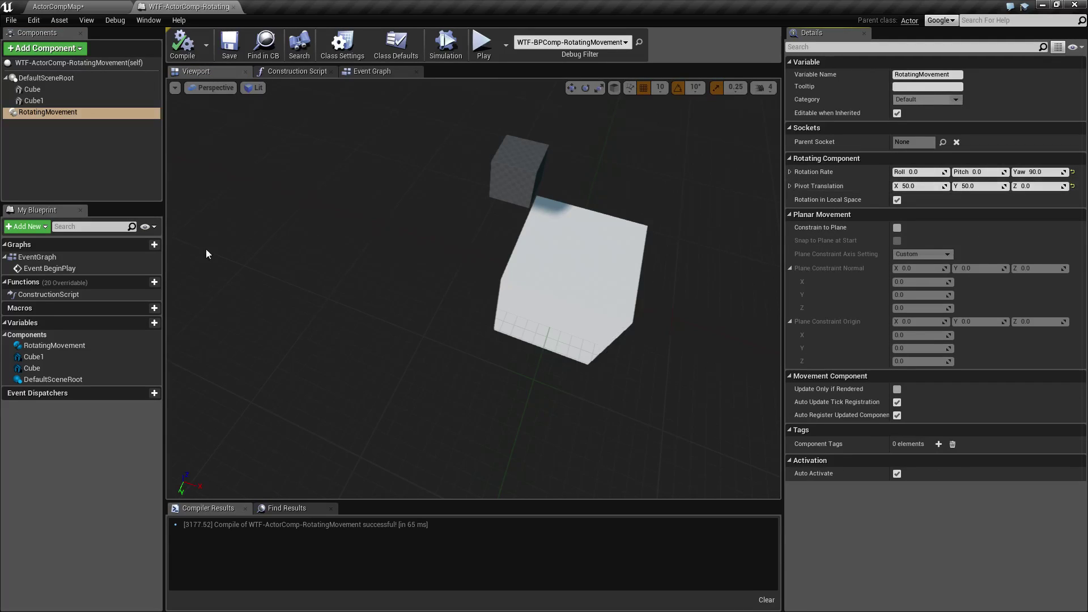
Inspect Cube1, Cube and the scene root, then enable Constrain to Plane on RotatingMovement.
{"action": "left_click", "coordinate": [38, 101]}
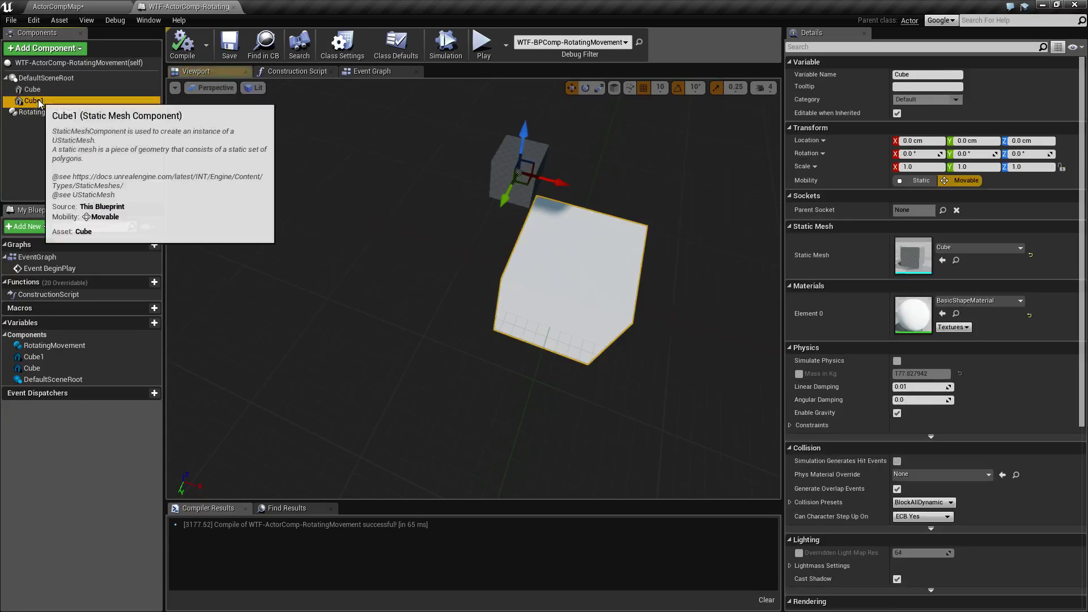
{"action": "left_click", "coordinate": [39, 89]}
{"action": "left_click", "coordinate": [59, 79]}
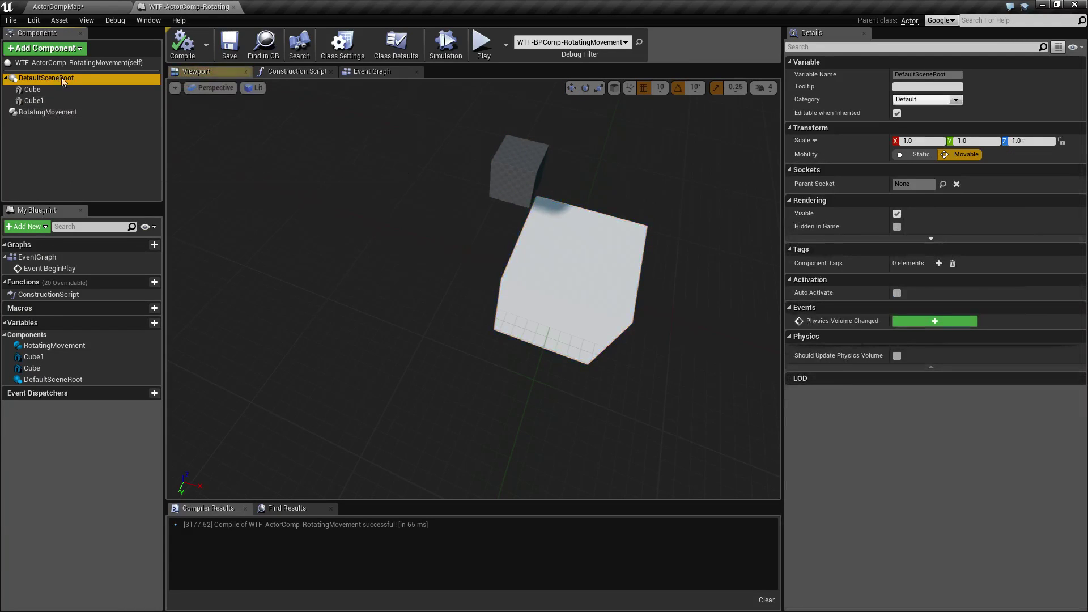
{"action": "right_click_drag", "start_coordinate": [238, 170], "coordinate": [272, 158]}
{"action": "left_click", "coordinate": [47, 112]}
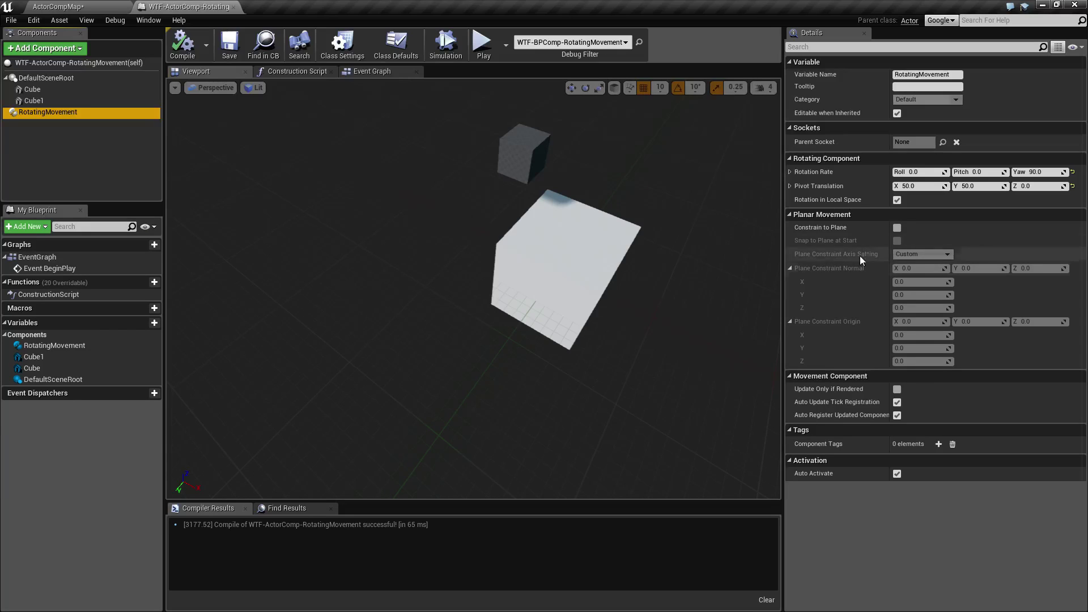
{"action": "left_click", "coordinate": [897, 227]}
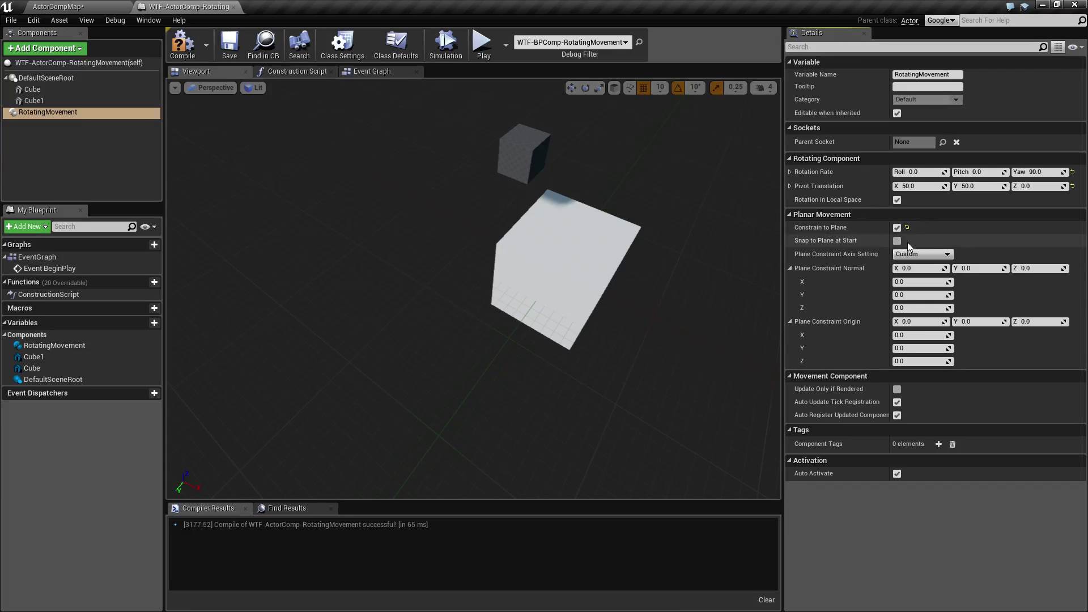
Enable Snap to Plane at Start and set Plane Constraint Axis Setting to Z.
{"action": "left_click", "coordinate": [897, 241]}
{"action": "left_click", "coordinate": [922, 254]}
{"action": "left_click", "coordinate": [907, 292]}
Raise the actor in the level to Z 130 cm and compile the Blueprint.
{"action": "left_click", "coordinate": [115, 6]}
{"action": "right_click_drag", "start_coordinate": [639, 242], "coordinate": [584, 237]}
{"action": "left_click_drag", "start_coordinate": [536, 219], "coordinate": [534, 187]}
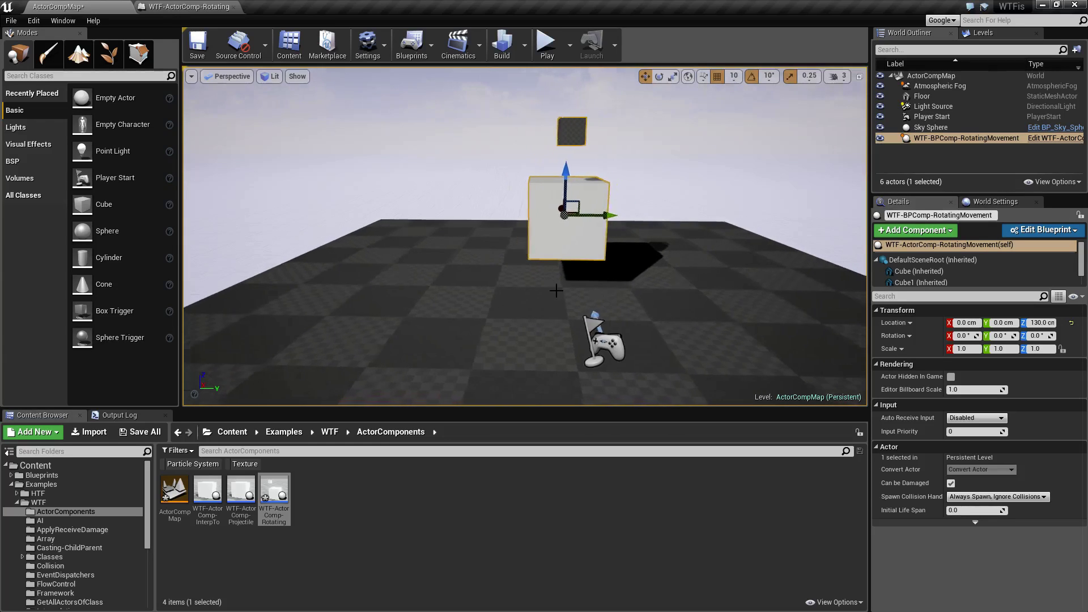
{"action": "left_click", "coordinate": [190, 7]}
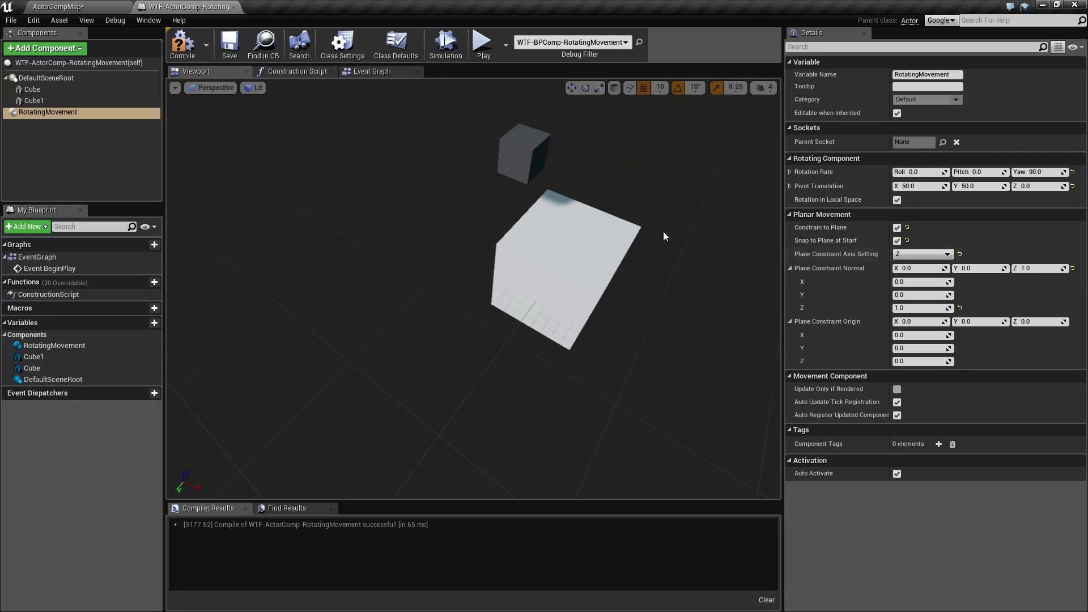
{"action": "left_click", "coordinate": [182, 44]}
Play-test the level to check the plane constraint, then stop.
{"action": "left_click", "coordinate": [99, 5]}
{"action": "left_click", "coordinate": [547, 44]}
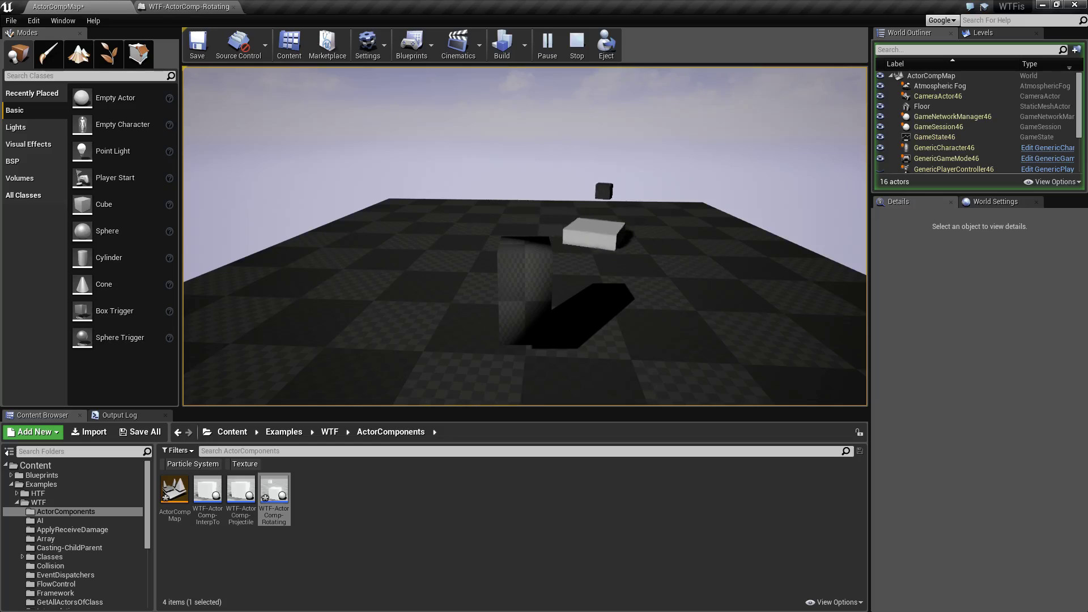
{"action": "key", "text": "Escape"}
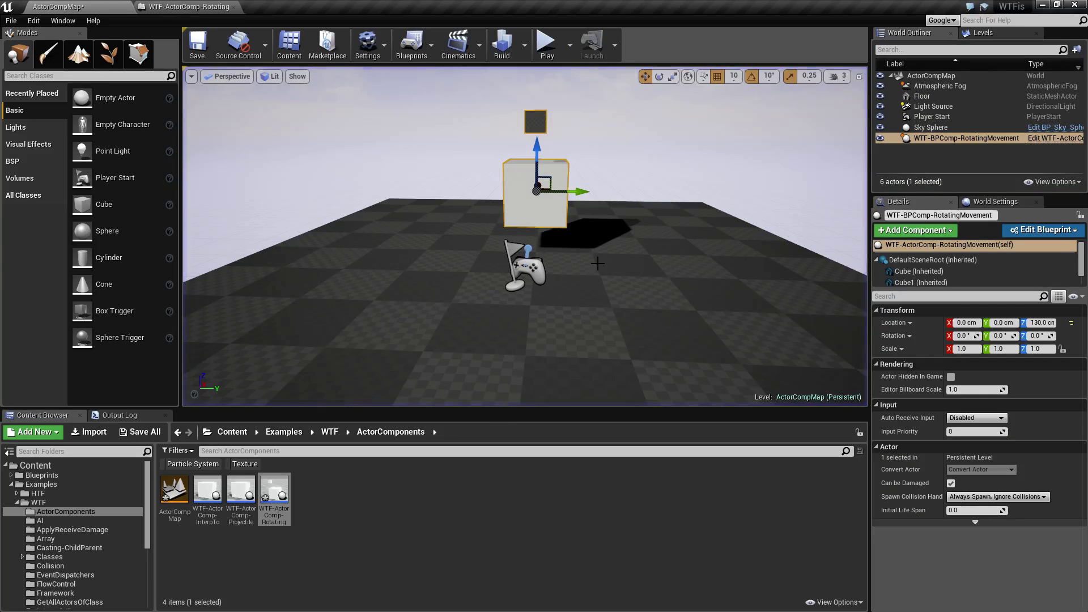
Set RotatingMovement's Plane Constraint Axis to Custom, untick Constrain to Plane, collapse Planar Movement.
{"action": "left_click", "coordinate": [190, 7]}
{"action": "left_click", "coordinate": [48, 112]}
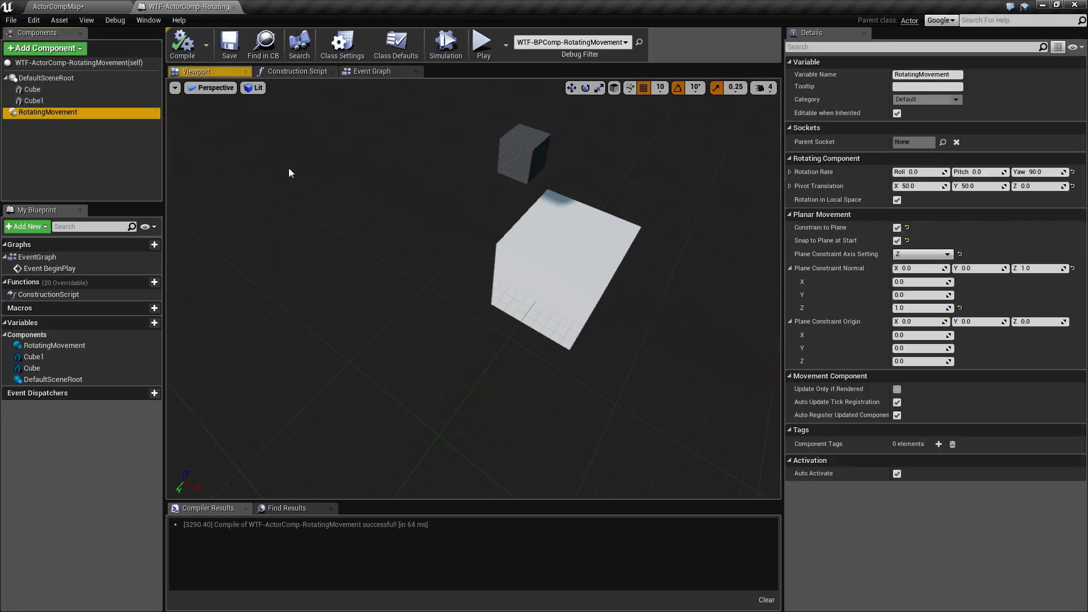
{"action": "left_click", "coordinate": [913, 256]}
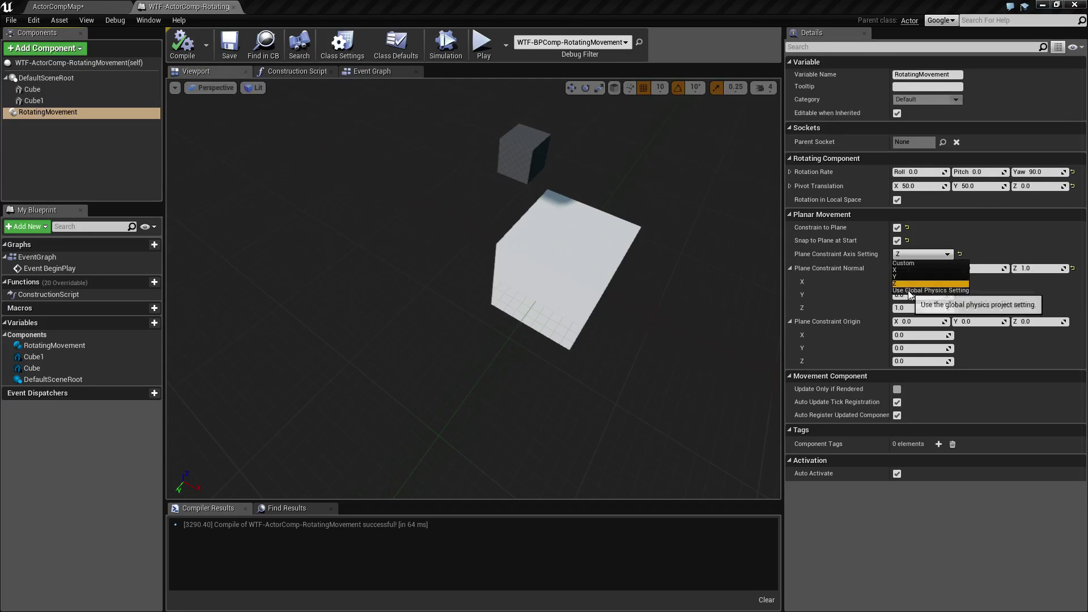
{"action": "left_click", "coordinate": [906, 263]}
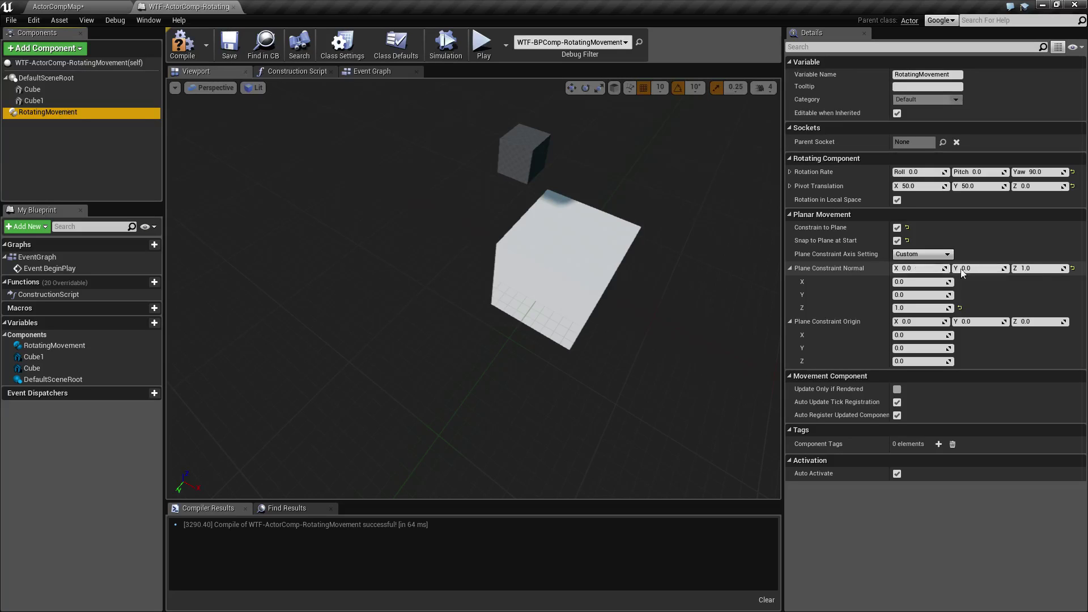
{"action": "left_click", "coordinate": [914, 256]}
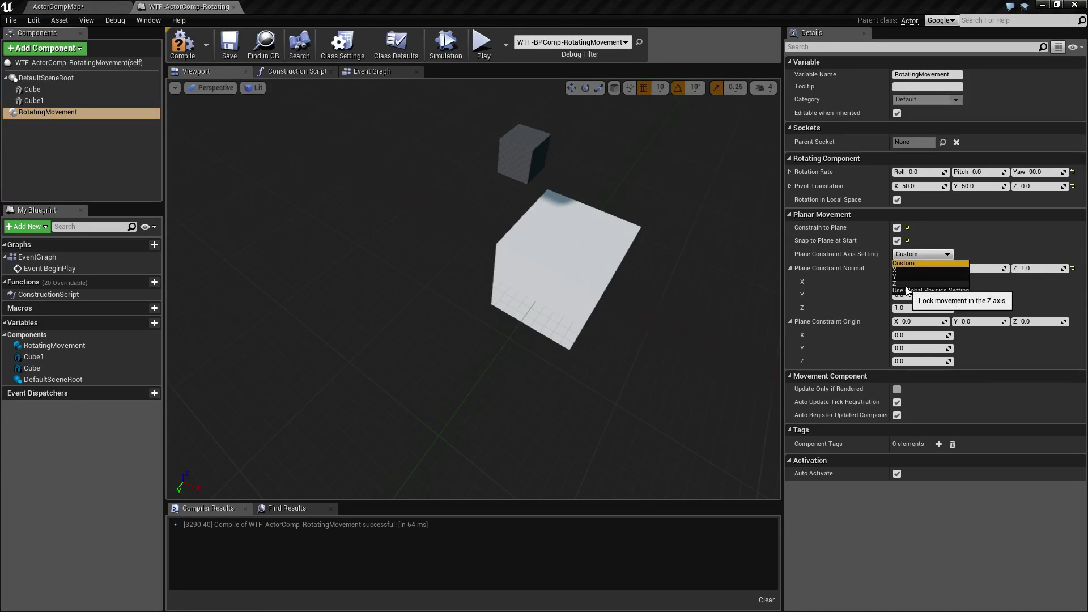
{"action": "left_click", "coordinate": [905, 263]}
{"action": "left_click", "coordinate": [898, 228]}
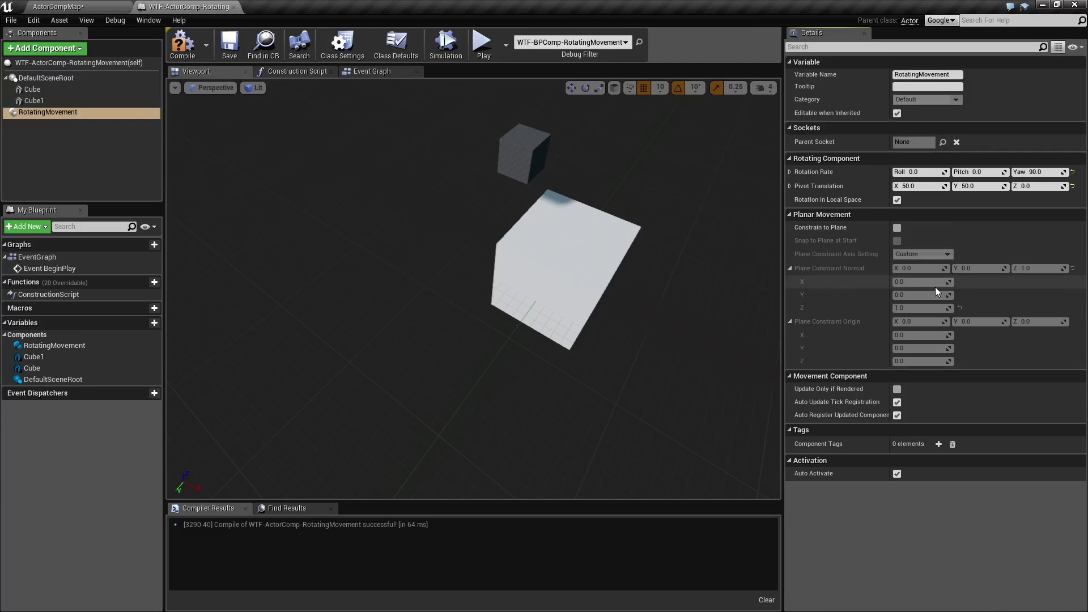
{"action": "left_click", "coordinate": [790, 215]}
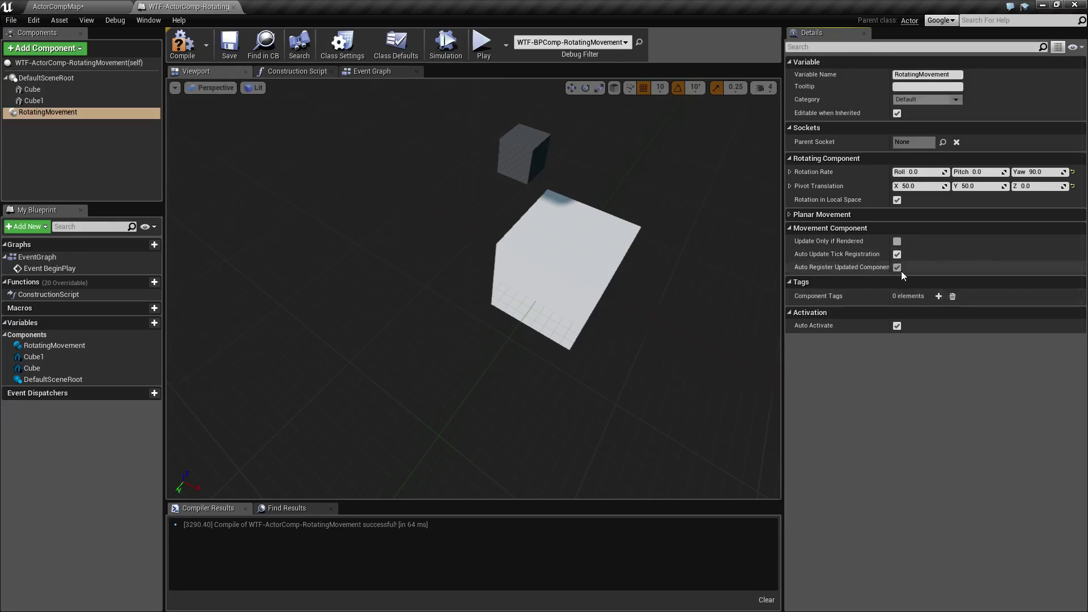
Widen the Details column to show Auto Register Updated Component, then compile the Blueprint.
{"action": "mouse_move", "coordinate": [828, 243]}
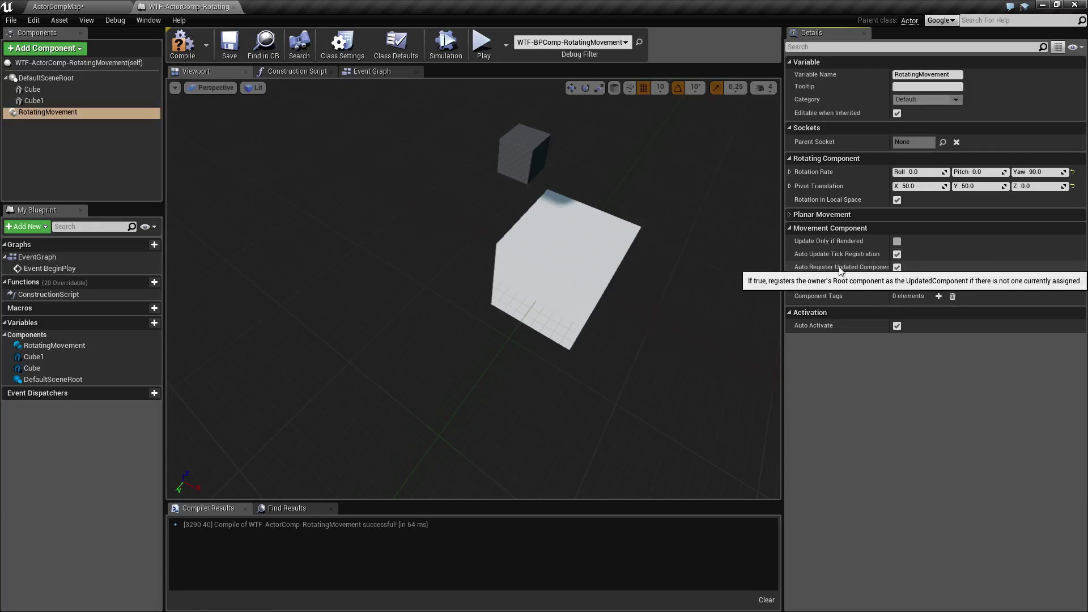
{"action": "left_click_drag", "start_coordinate": [891, 255], "coordinate": [911, 255]}
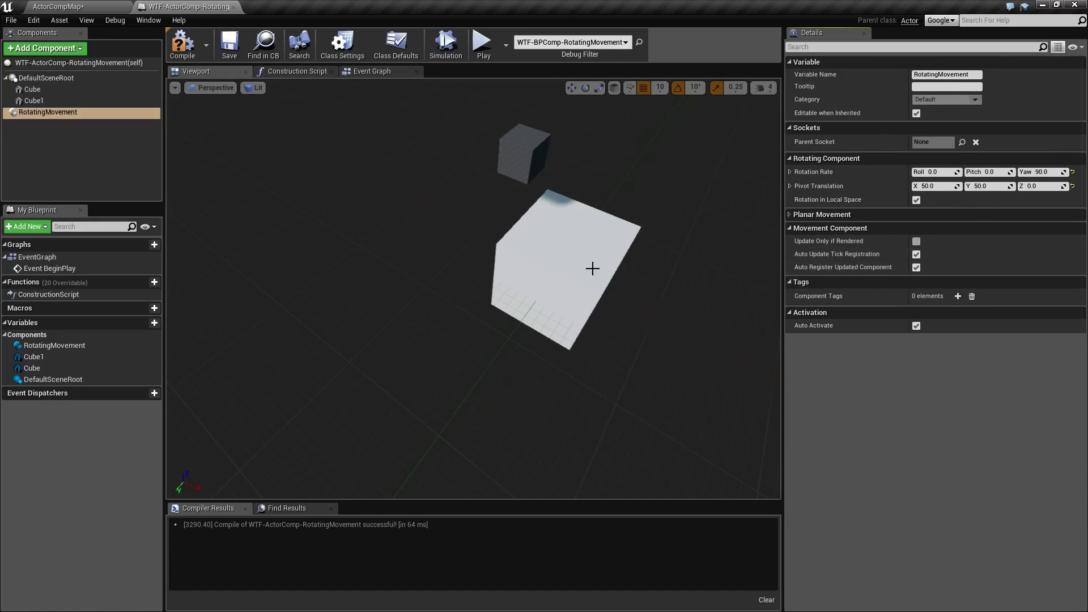
{"action": "left_click", "coordinate": [183, 45]}
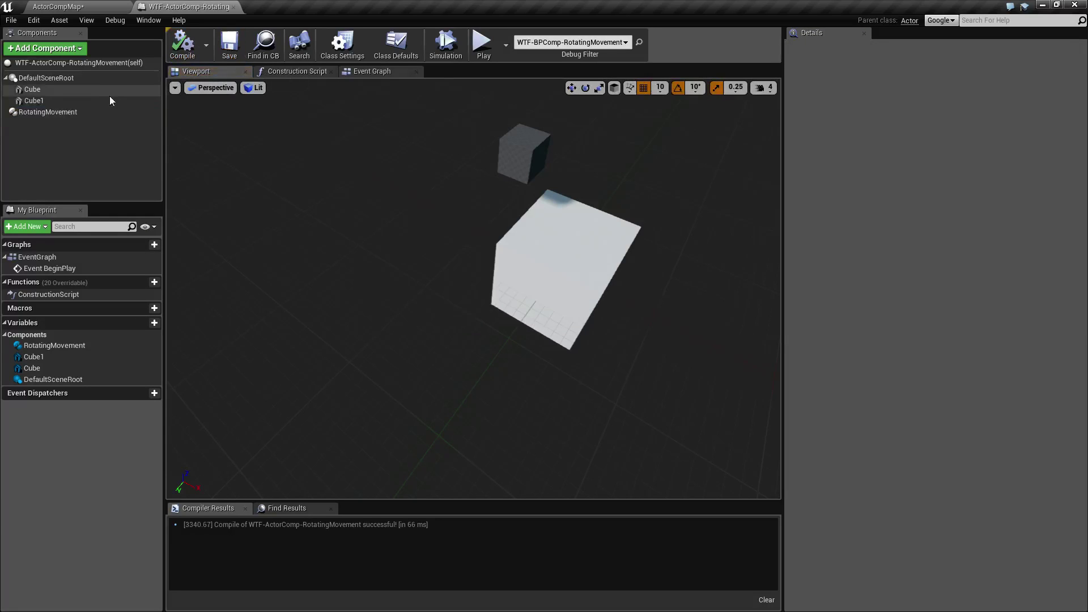
Compare RotatingMovement (yaw 90, pivot 50, 50, 0) with DefaultSceneRoot's properties.
{"action": "left_click", "coordinate": [67, 116]}
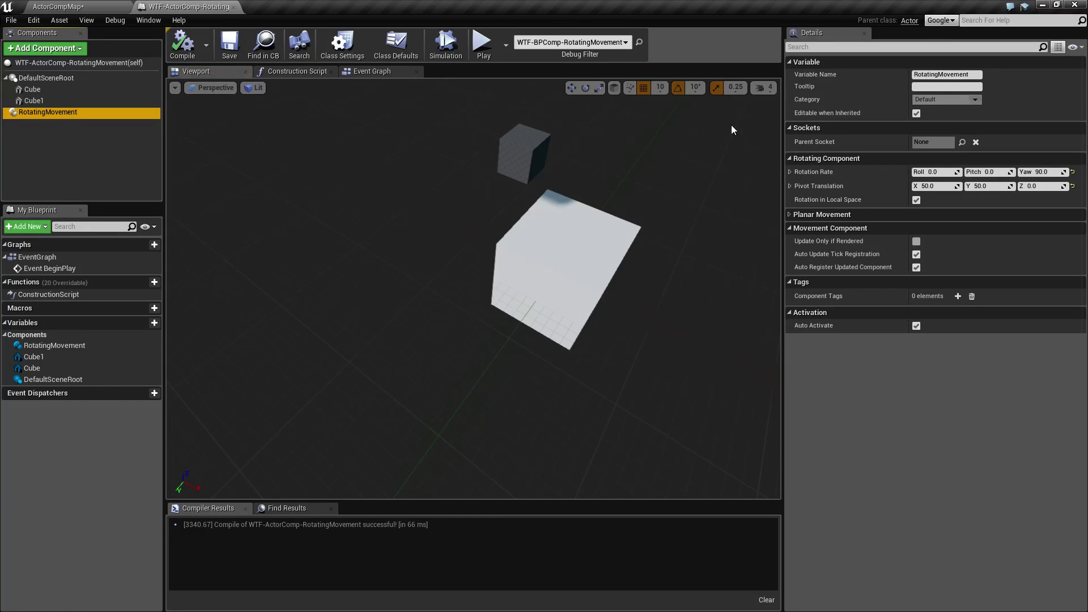
{"action": "left_click", "coordinate": [79, 77]}
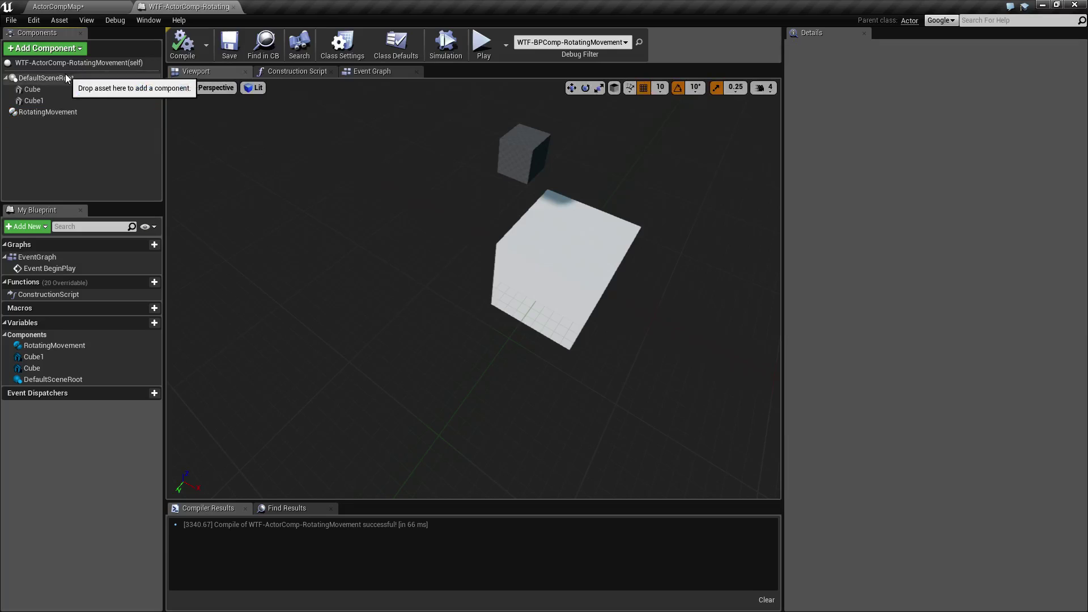
{"action": "left_click", "coordinate": [71, 113]}
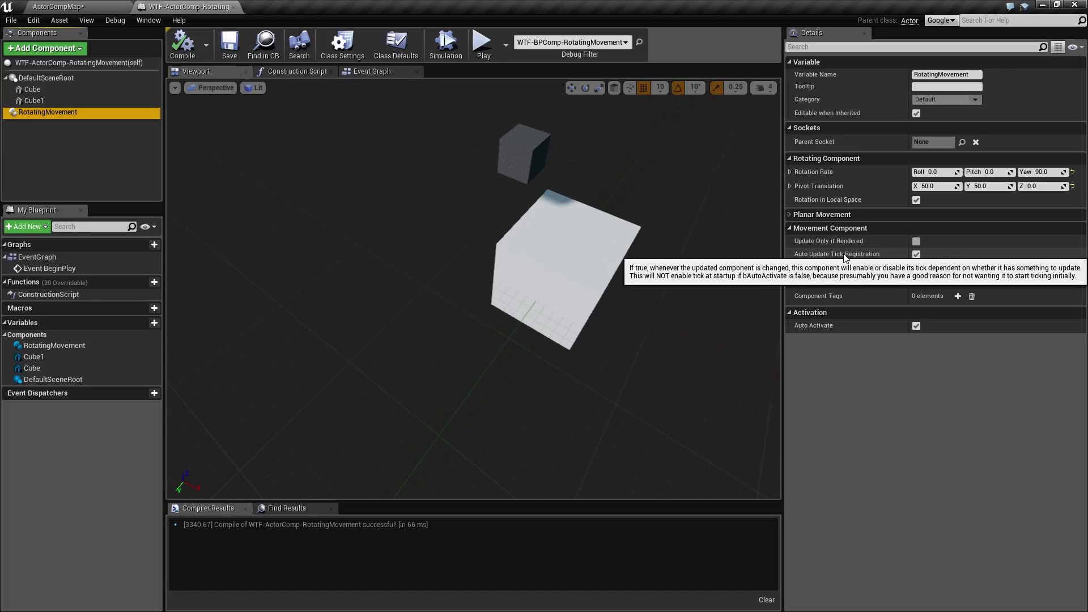
{"action": "left_click", "coordinate": [71, 81]}
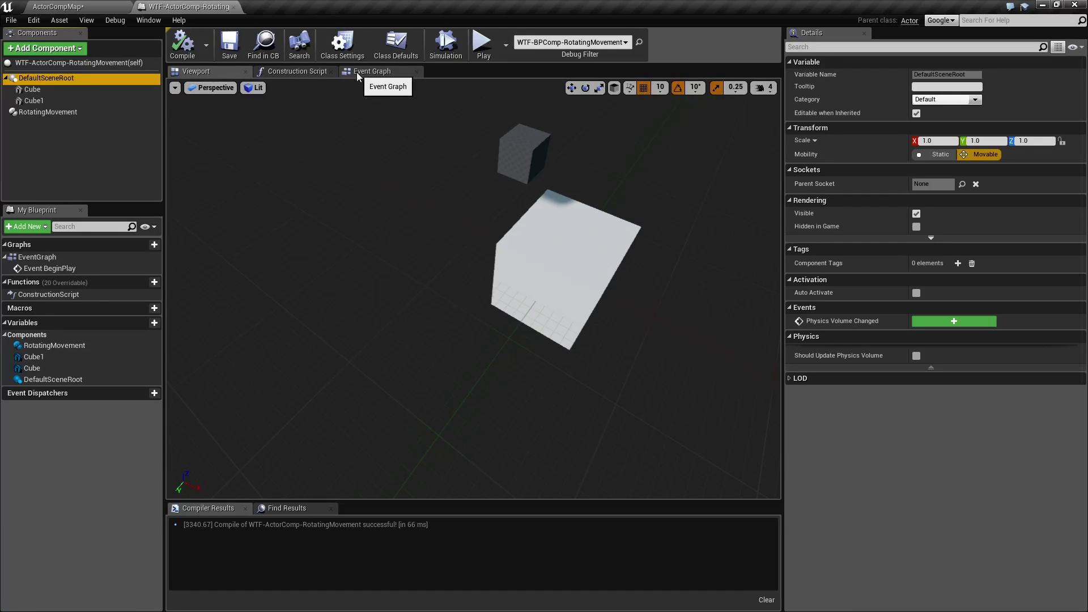
Wire Event BeginPlay into Set Updated Component so Cube becomes RotatingMovement's updated component.
{"action": "left_click", "coordinate": [56, 112]}
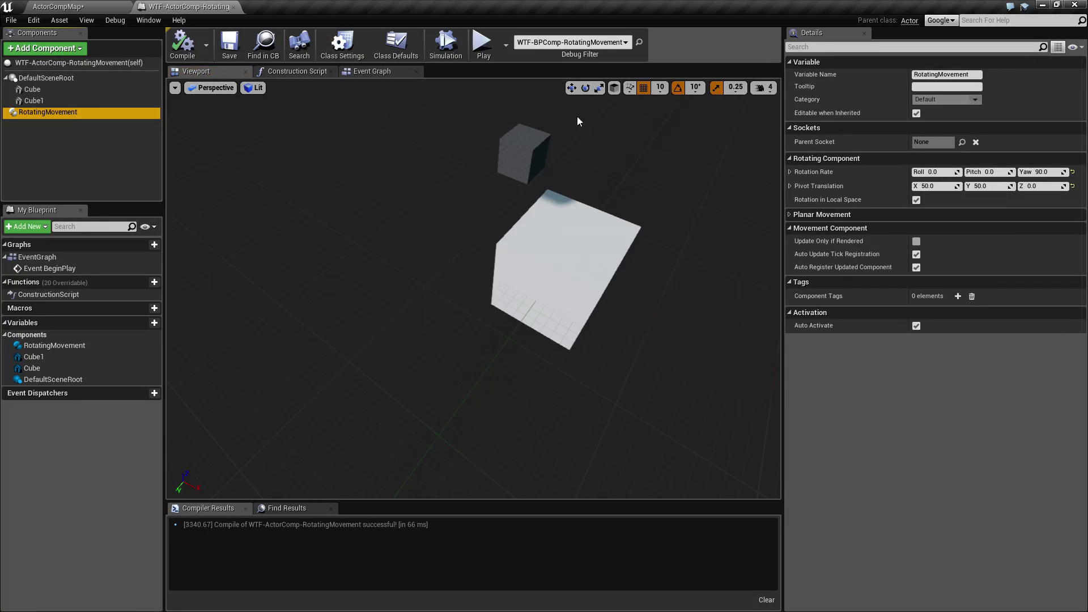
{"action": "left_click", "coordinate": [378, 71]}
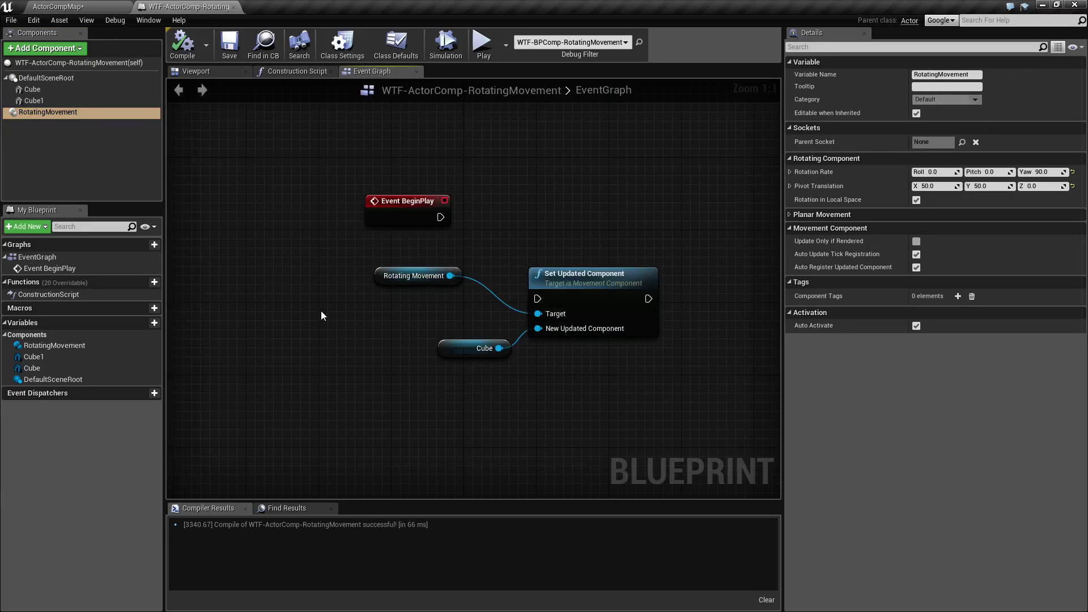
{"action": "left_click", "coordinate": [32, 115]}
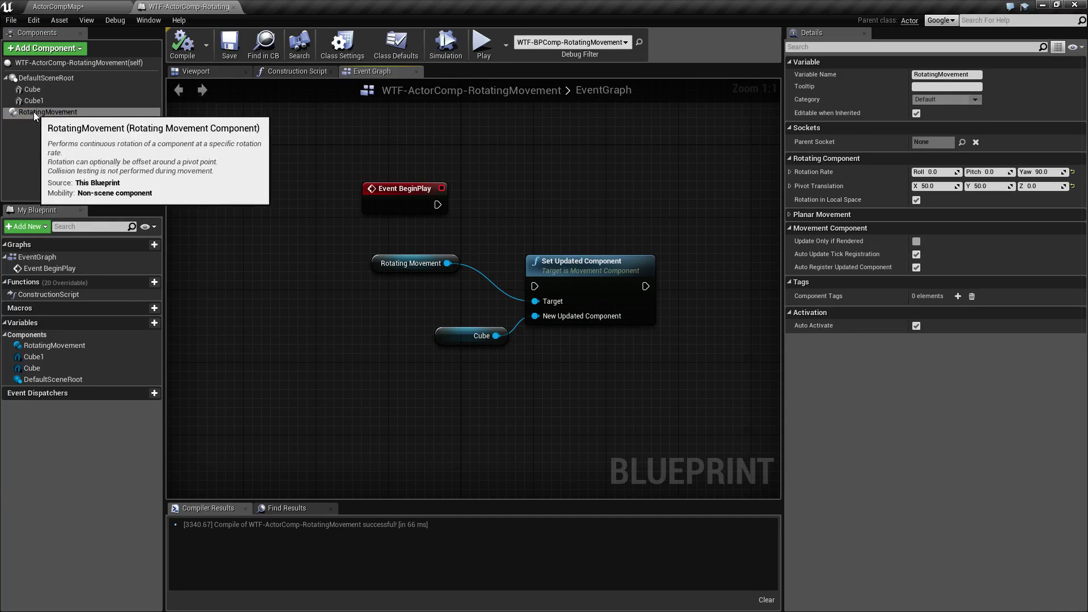
{"action": "left_click", "coordinate": [590, 274]}
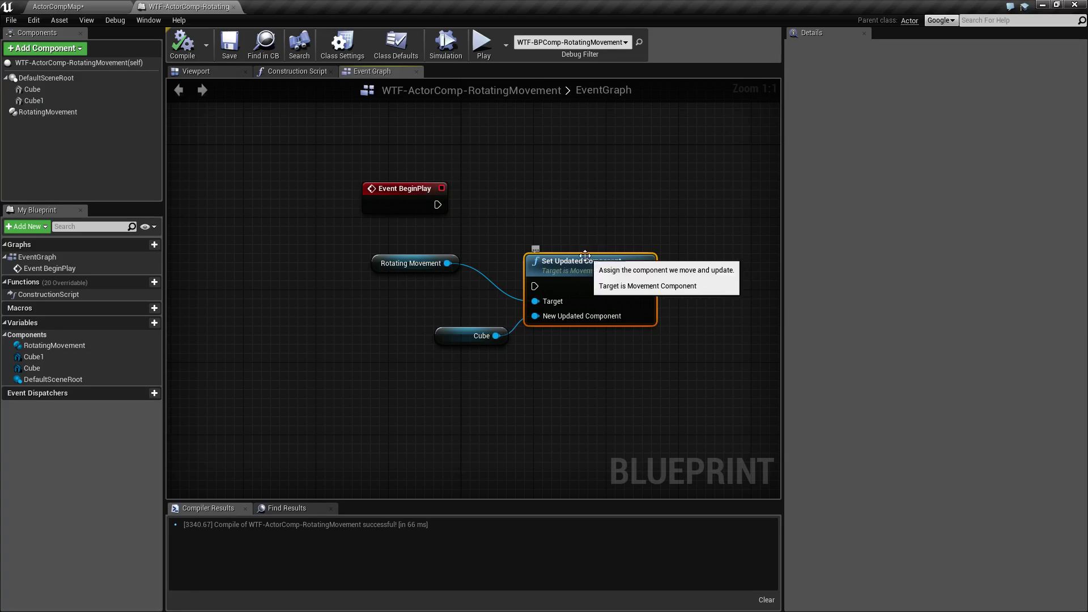
{"action": "left_click_drag", "start_coordinate": [437, 204], "coordinate": [536, 286]}
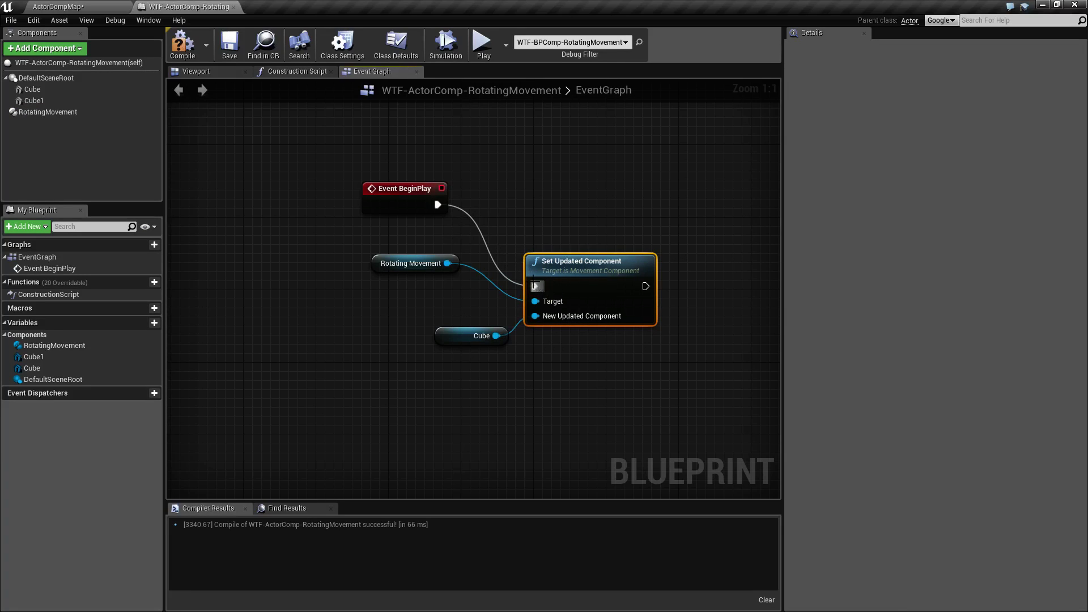
{"action": "left_click", "coordinate": [471, 338]}
{"action": "left_click", "coordinate": [44, 91]}
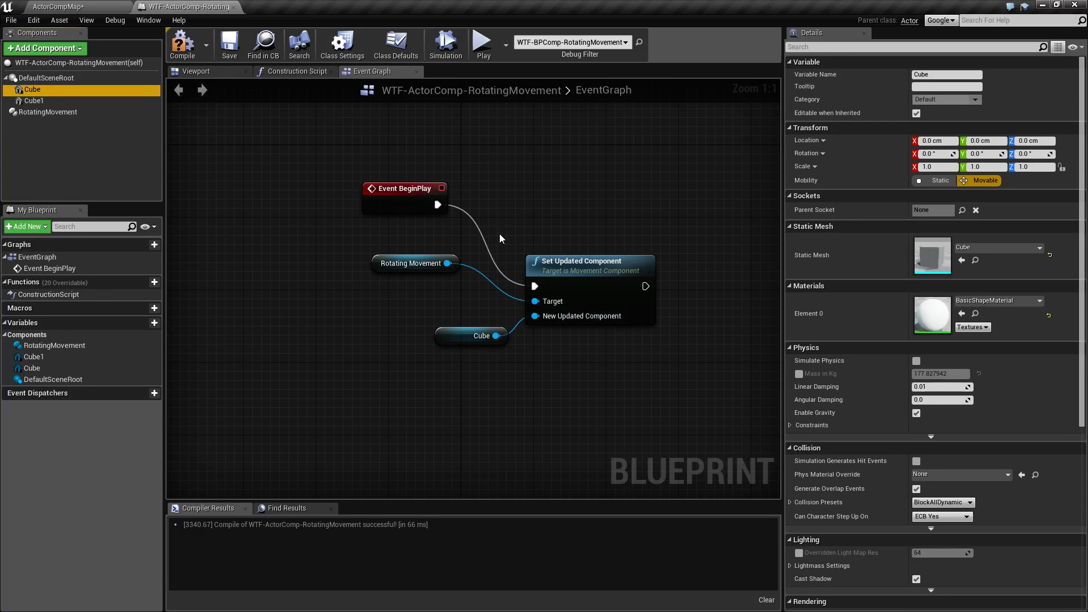
Compile and play-test ActorCompMap, then check RotatingMovement's settings in the Blueprint.
{"action": "left_click", "coordinate": [177, 47]}
{"action": "left_click", "coordinate": [57, 6]}
{"action": "left_click", "coordinate": [547, 44]}
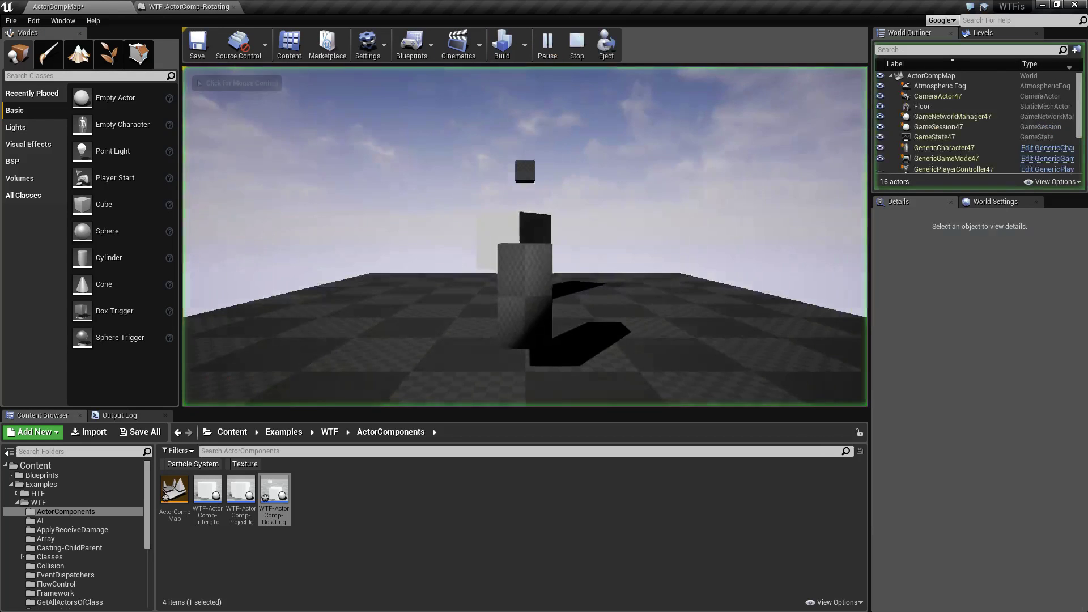
{"action": "left_click", "coordinate": [525, 236]}
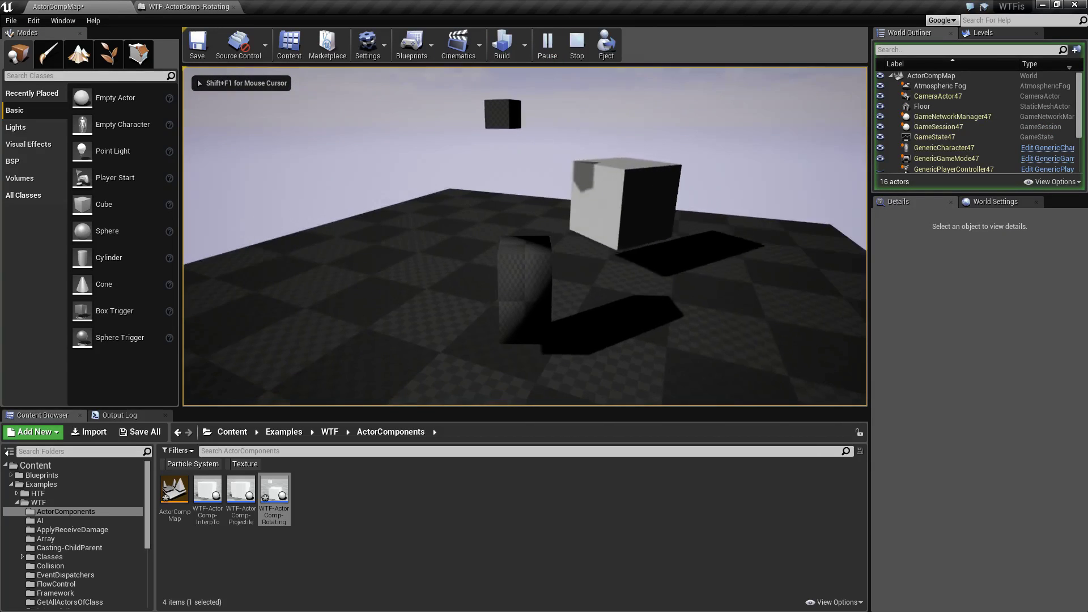
{"action": "key", "text": "Escape"}
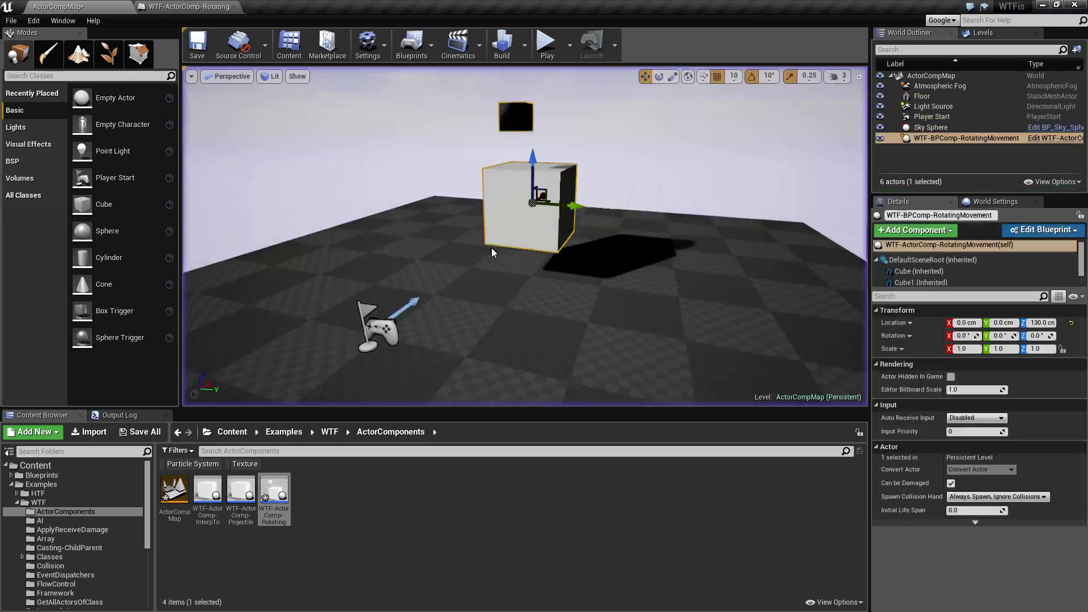
{"action": "left_click", "coordinate": [187, 6]}
{"action": "left_click", "coordinate": [46, 111]}
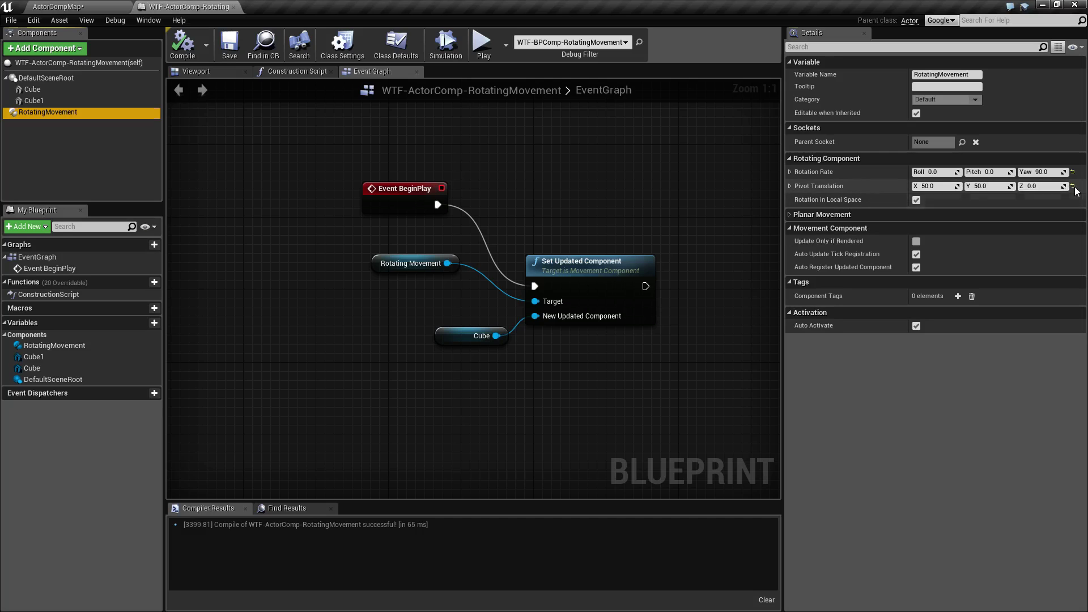
Play ActorCompMap again, moving the camera toward and away from the spinning cube.
{"action": "left_click", "coordinate": [85, 6]}
{"action": "left_click", "coordinate": [547, 44]}
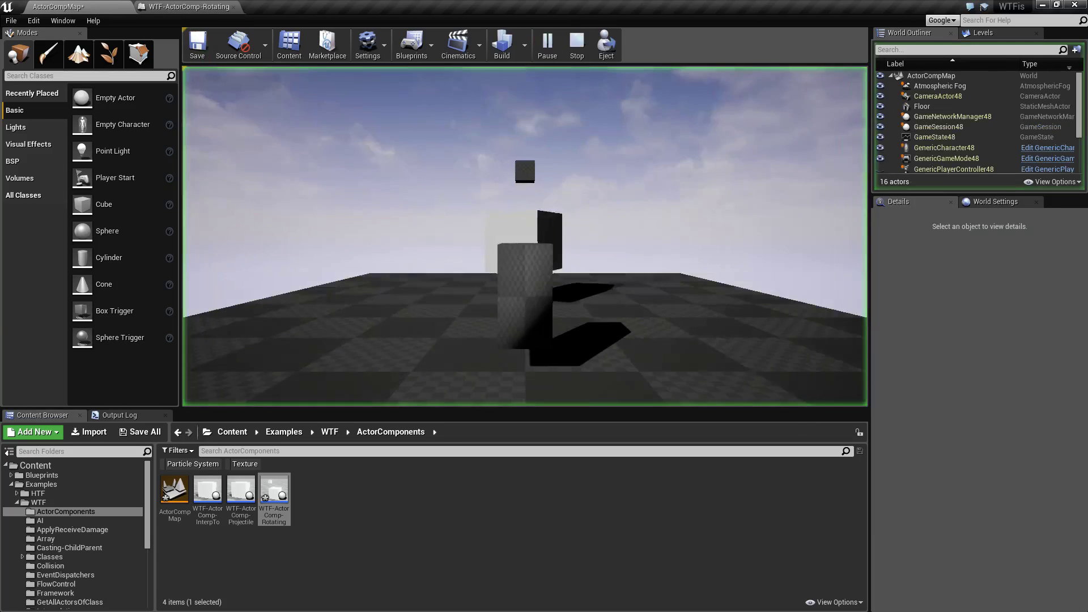
{"action": "key", "text": "w"}
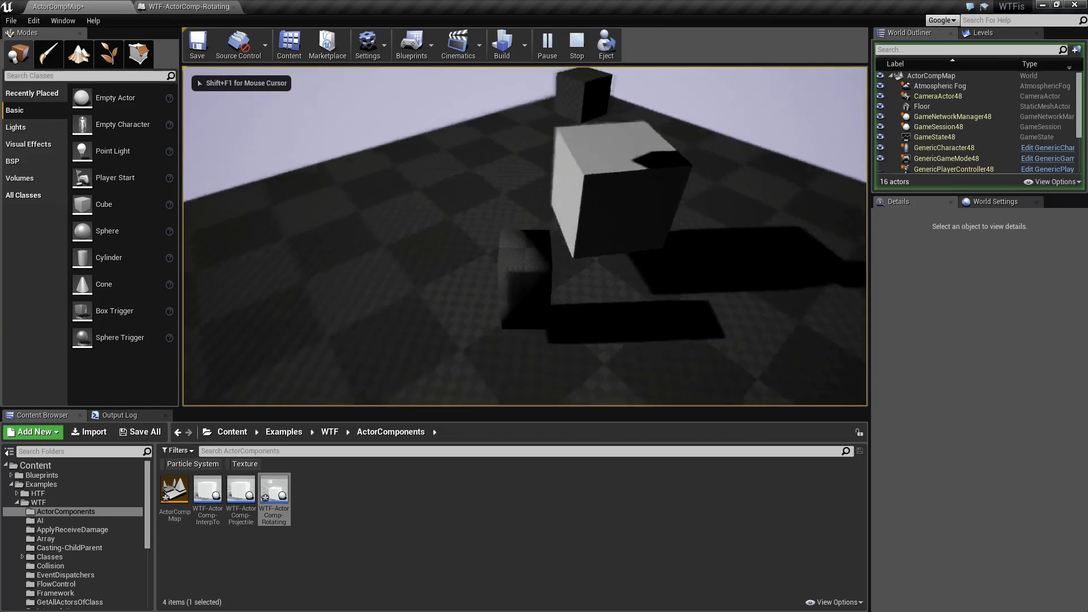
{"action": "key", "text": "s"}
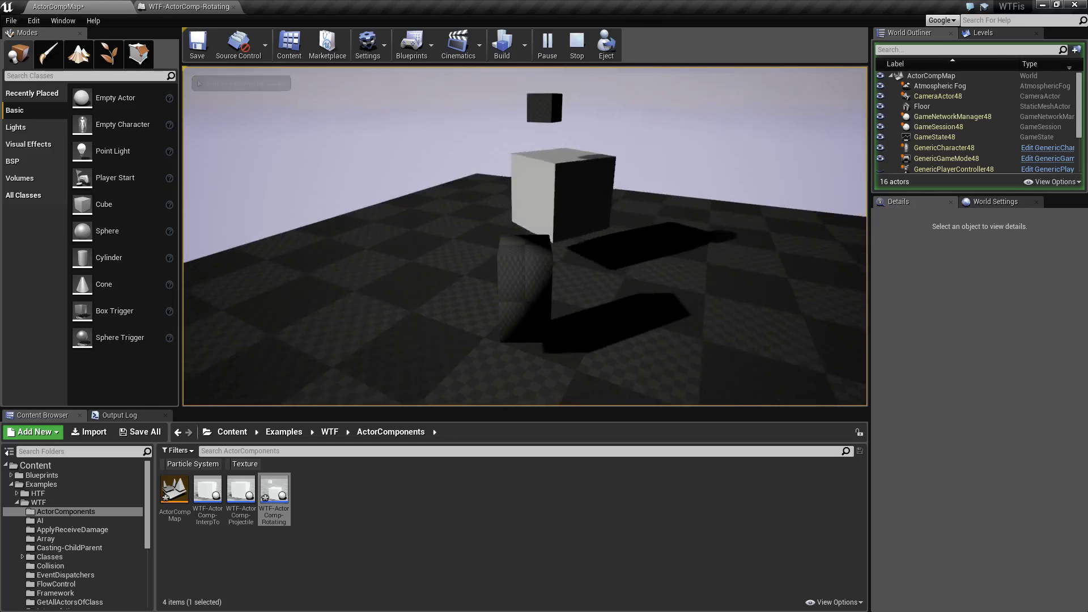
{"action": "key", "text": "Escape"}
{"action": "left_click", "coordinate": [189, 6]}
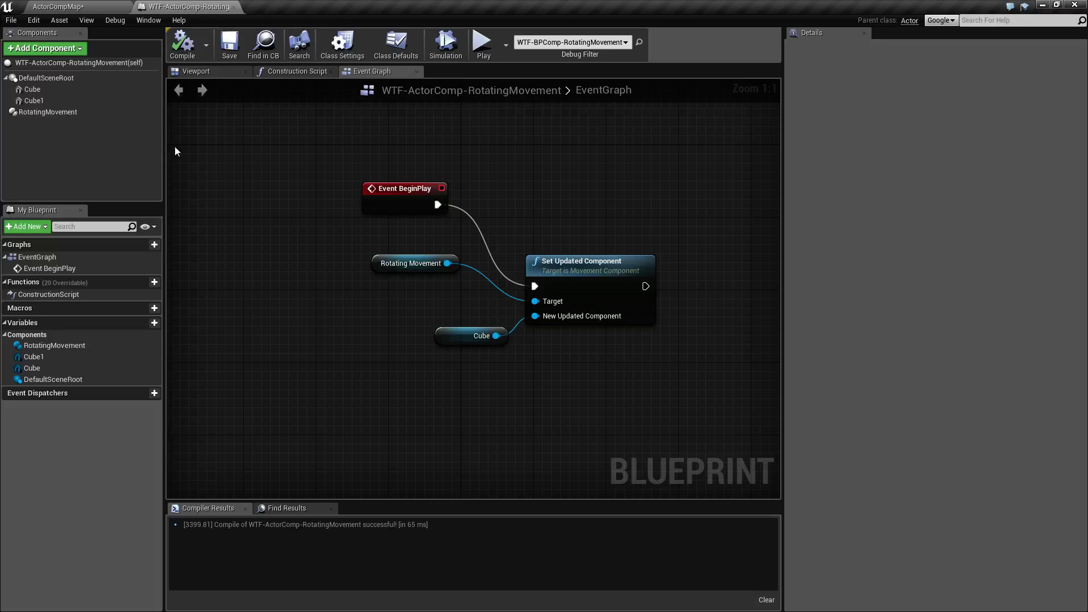
Review DefaultSceneRoot, Cube and RotatingMovement, with the pivot reset to 0, 0, 0 and yaw 90.
{"action": "left_click", "coordinate": [50, 79]}
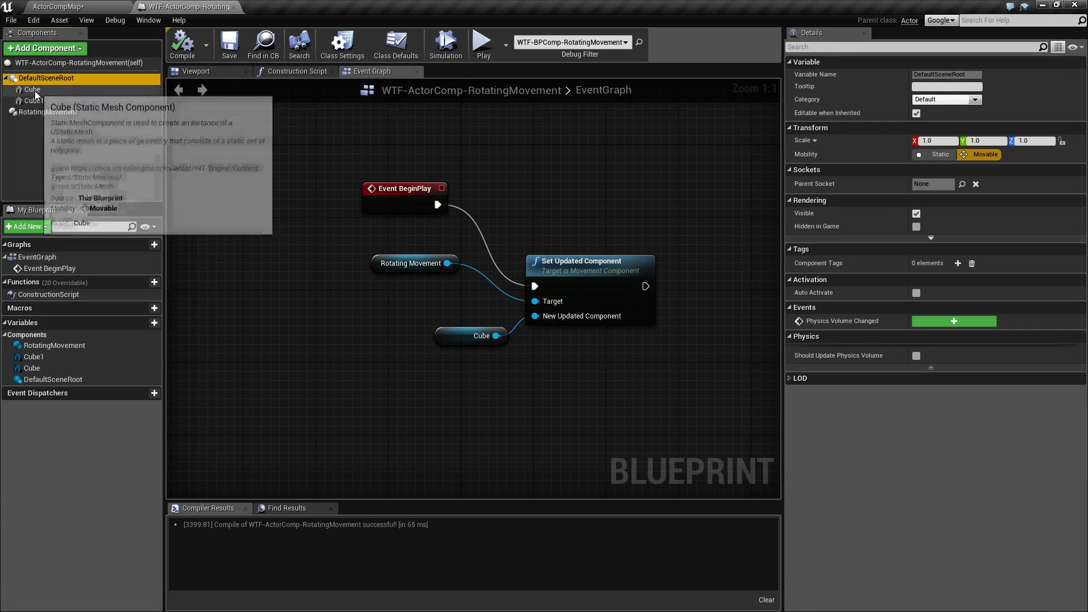
{"action": "left_click", "coordinate": [35, 92]}
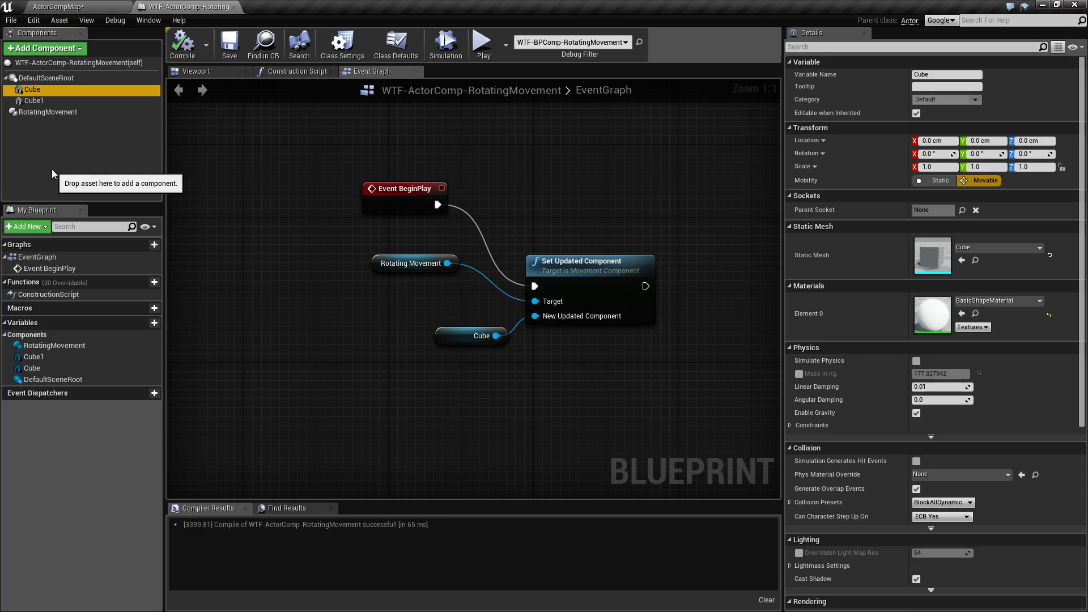
{"action": "left_click", "coordinate": [49, 114]}
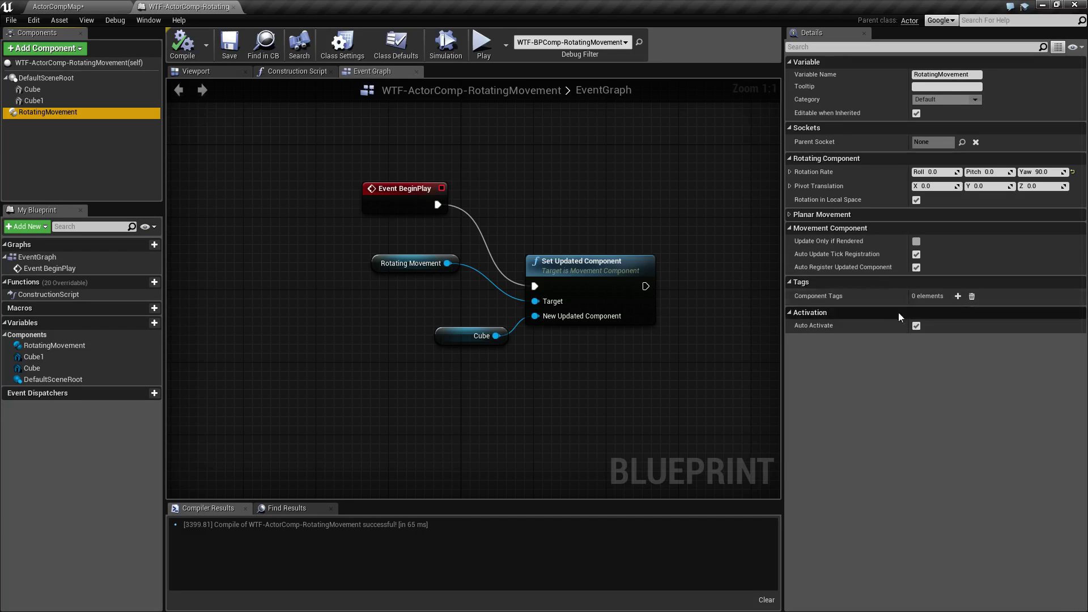
Turn off RotatingMovement's Auto Activate, recompile, and play-test ActorCompMap.
{"action": "left_click", "coordinate": [916, 327]}
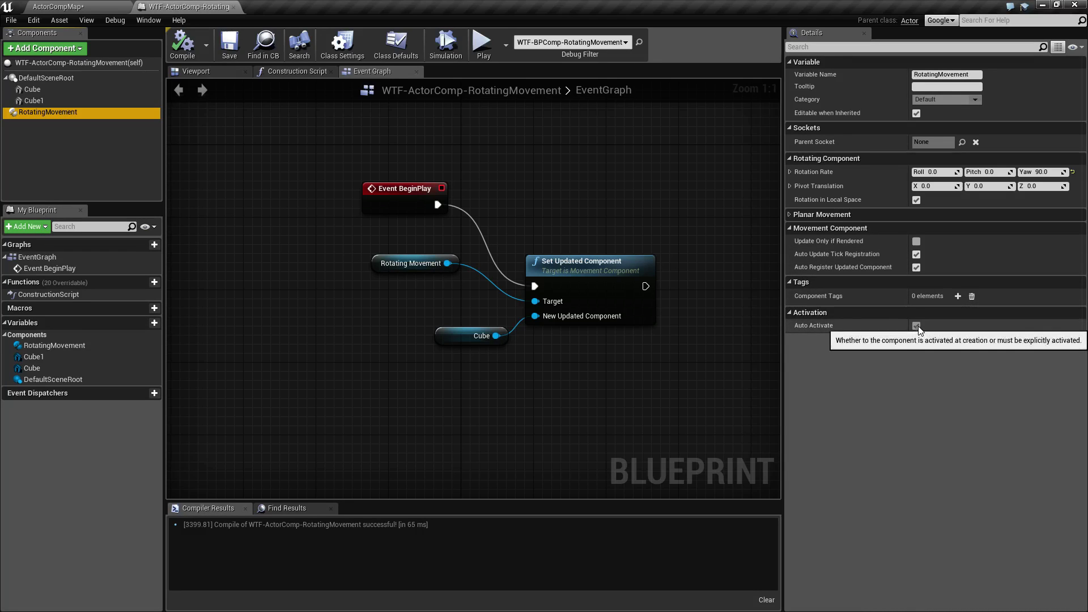
{"action": "left_click", "coordinate": [182, 46]}
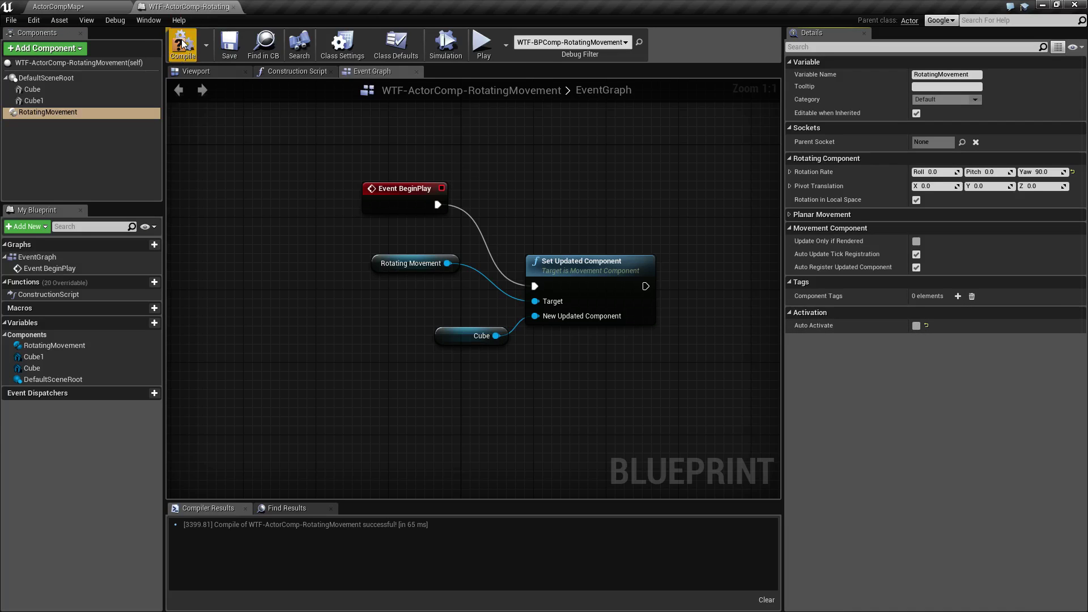
{"action": "left_click", "coordinate": [57, 7]}
{"action": "left_click", "coordinate": [548, 46]}
{"action": "left_click", "coordinate": [524, 236]}
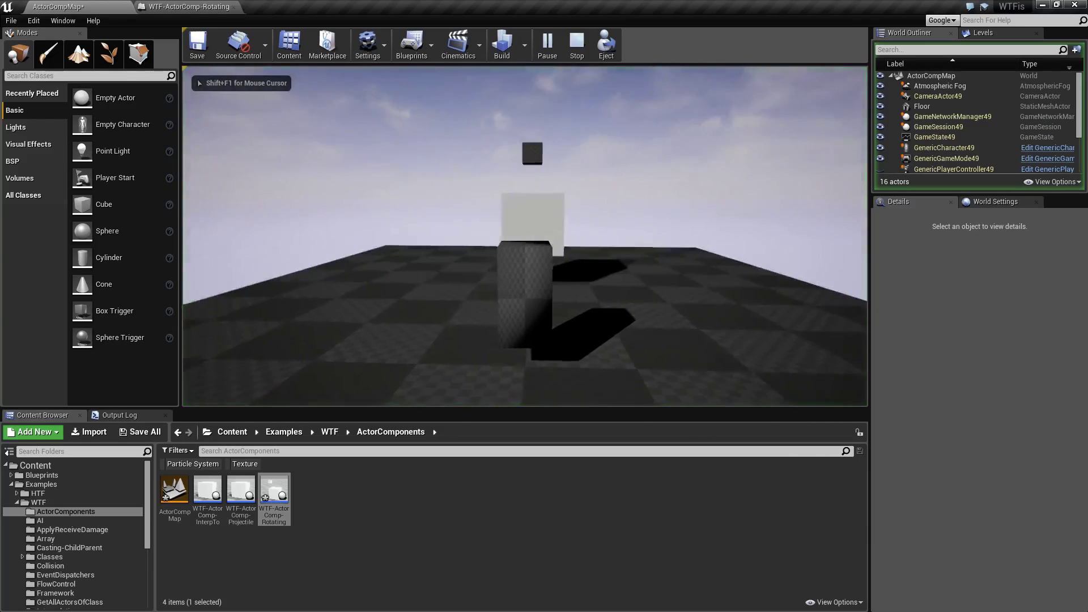
{"action": "key", "text": "Escape"}
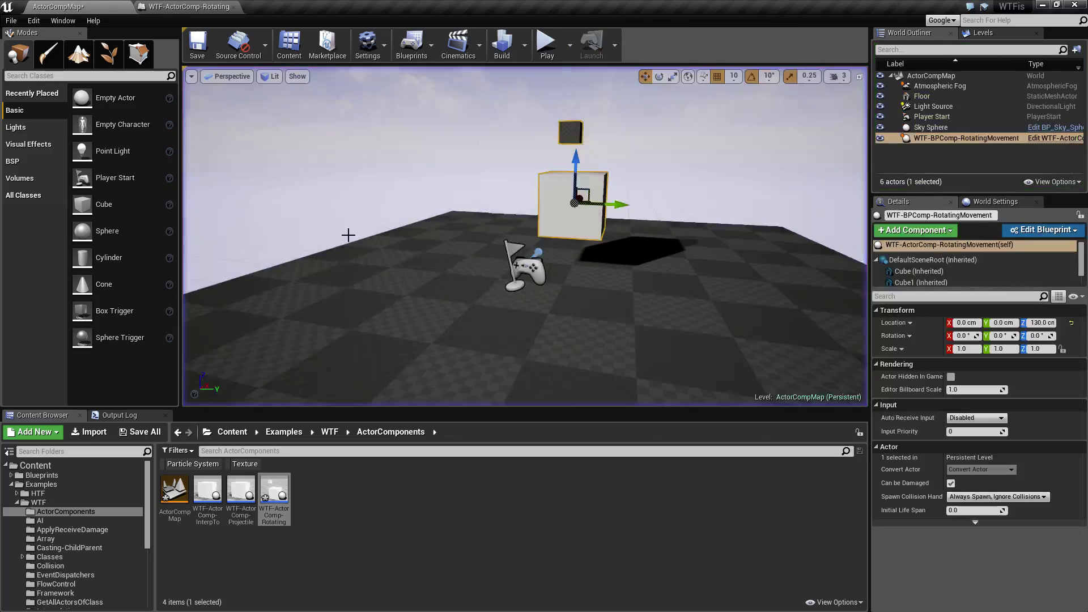
{"action": "left_click", "coordinate": [196, 6]}
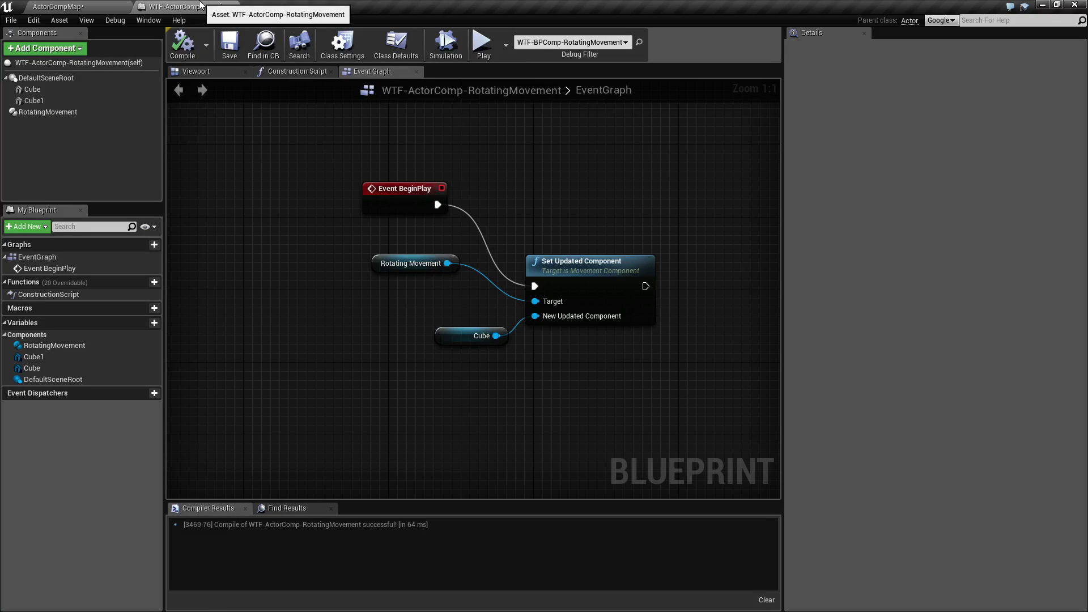